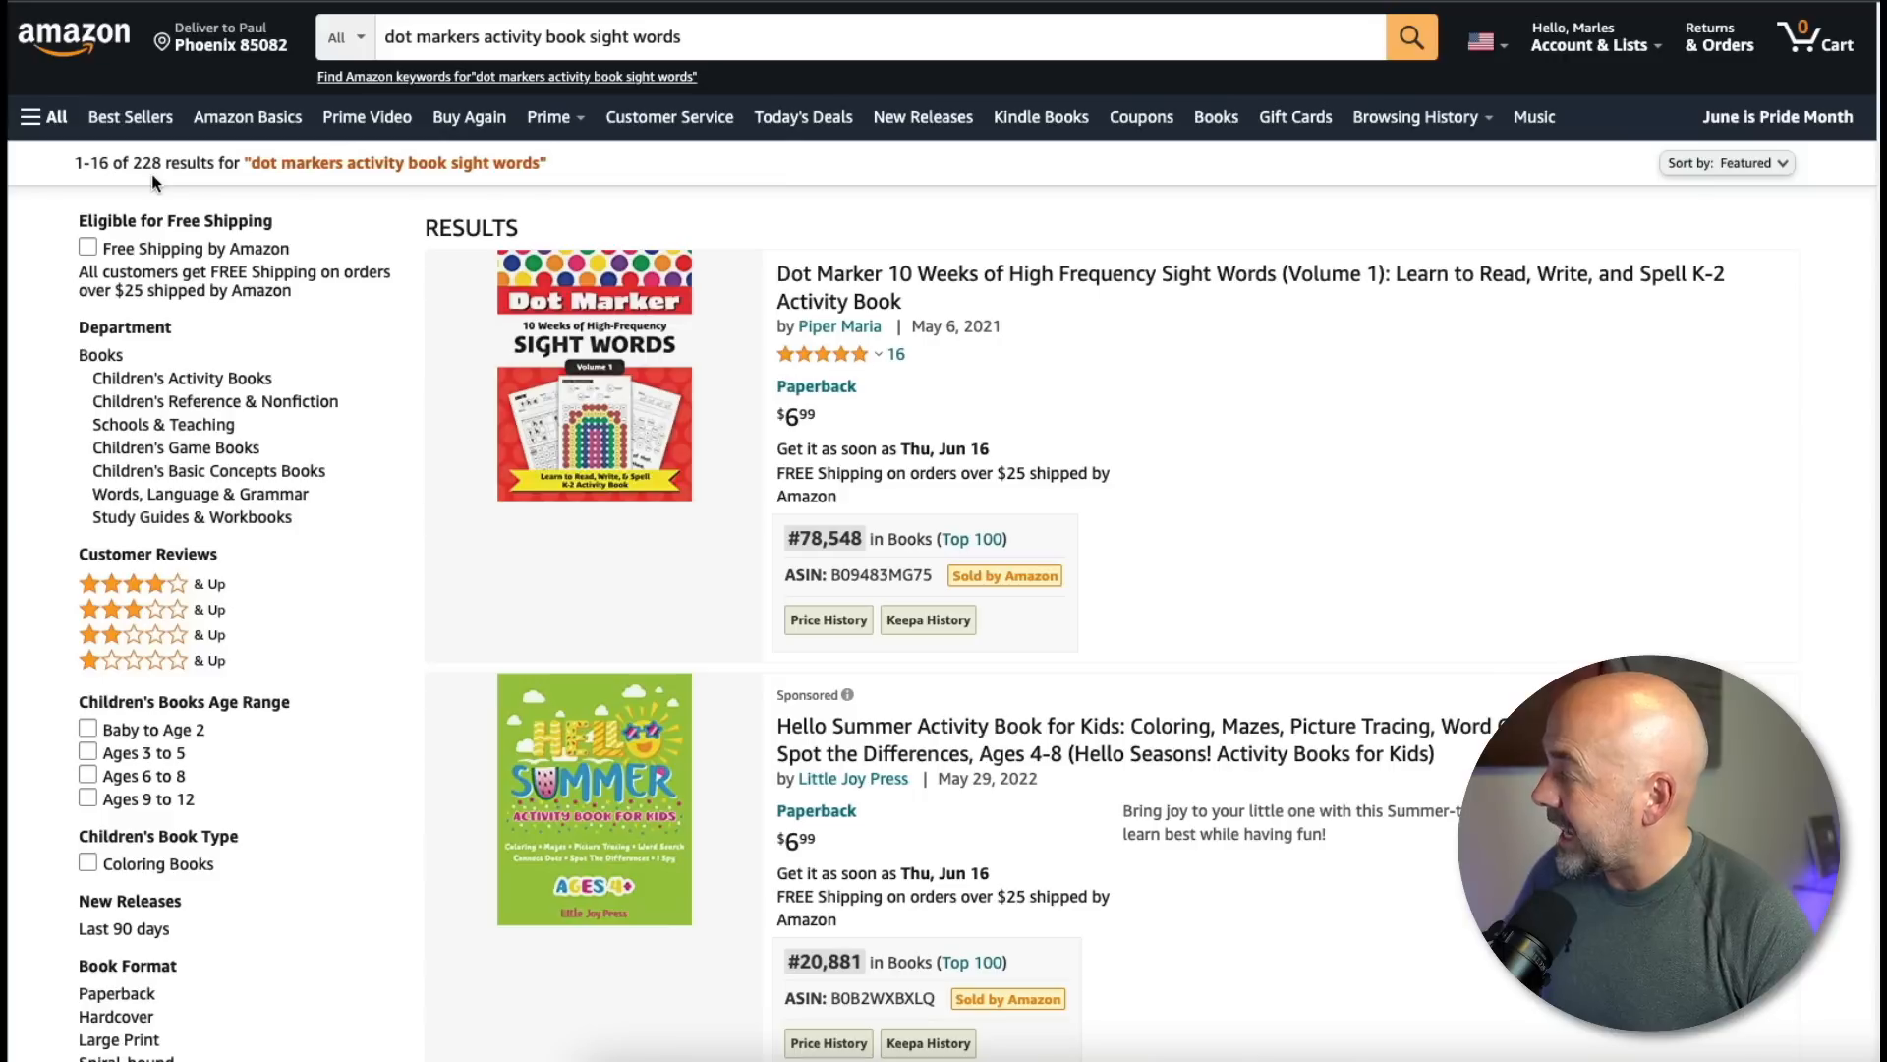
- Examine the Amazon search results for "dot markers activity book sight words" and "unicorn sight word book"
scroll(1236, 446, down, 1)
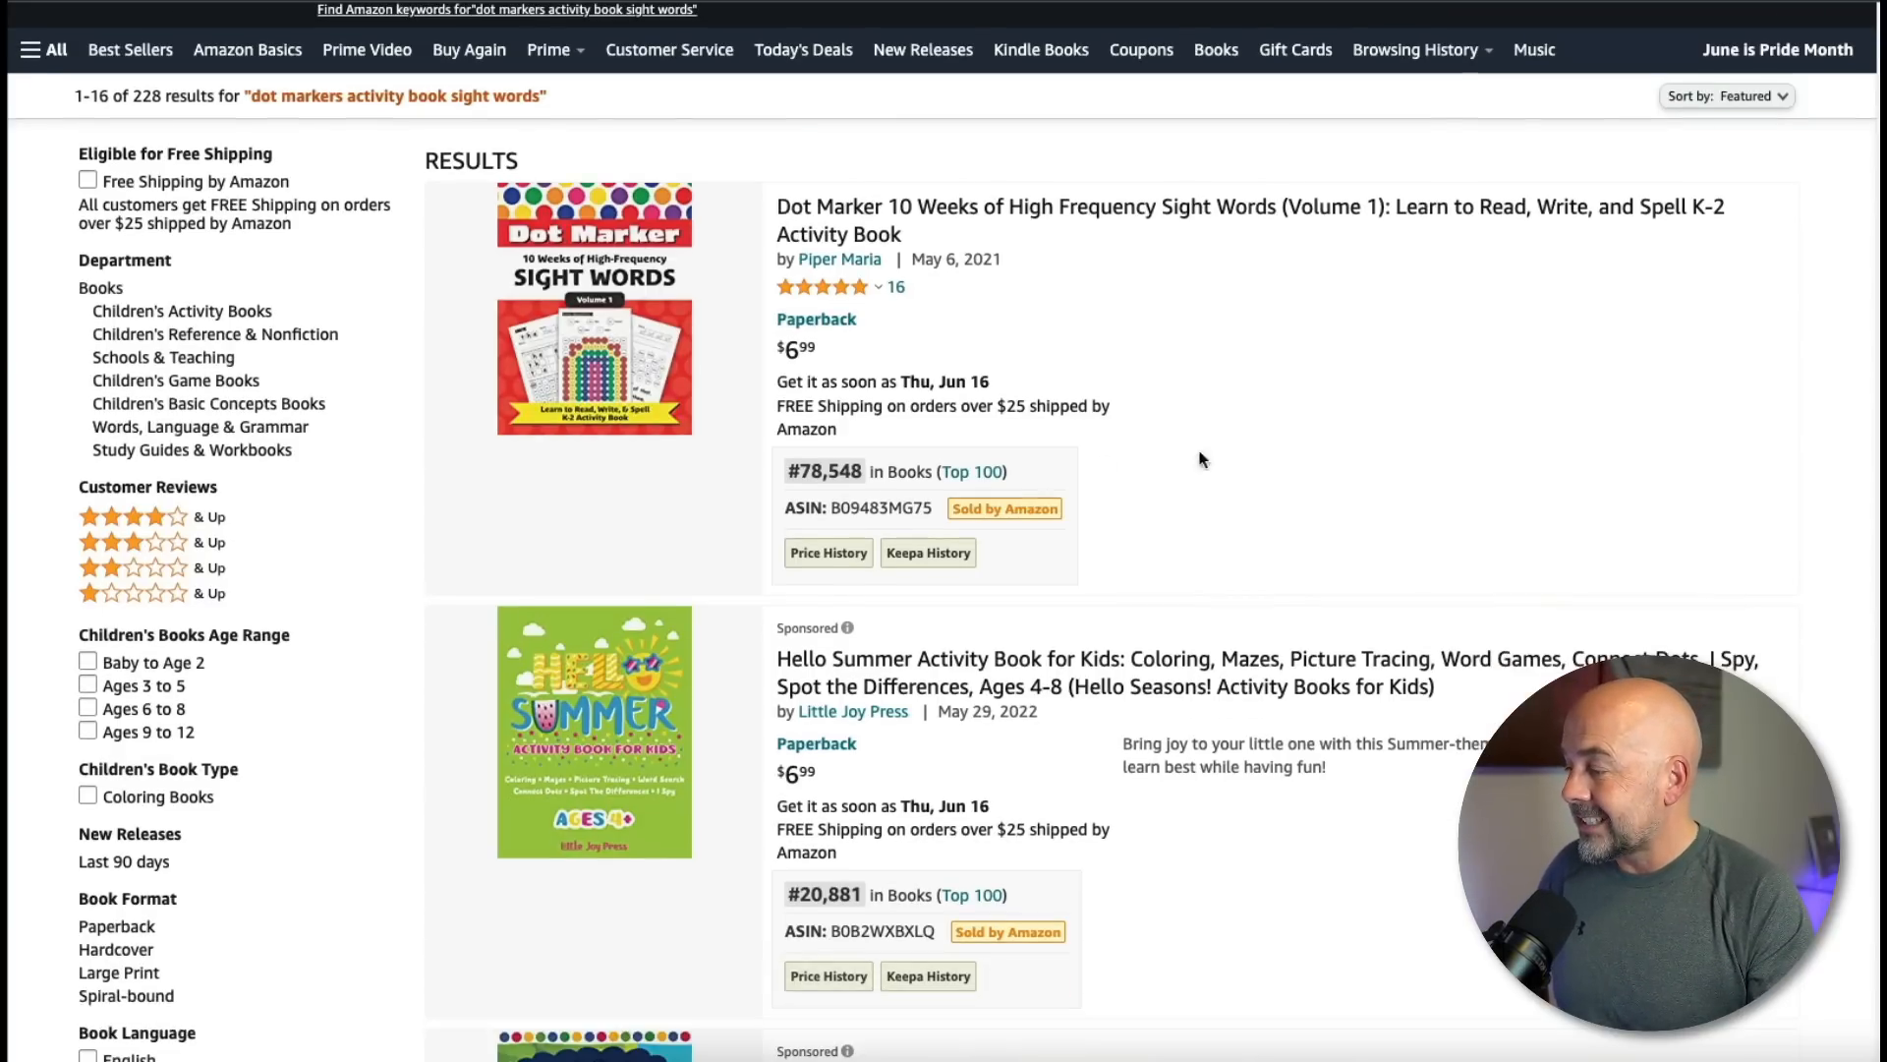
scroll(1276, 585, down, 4)
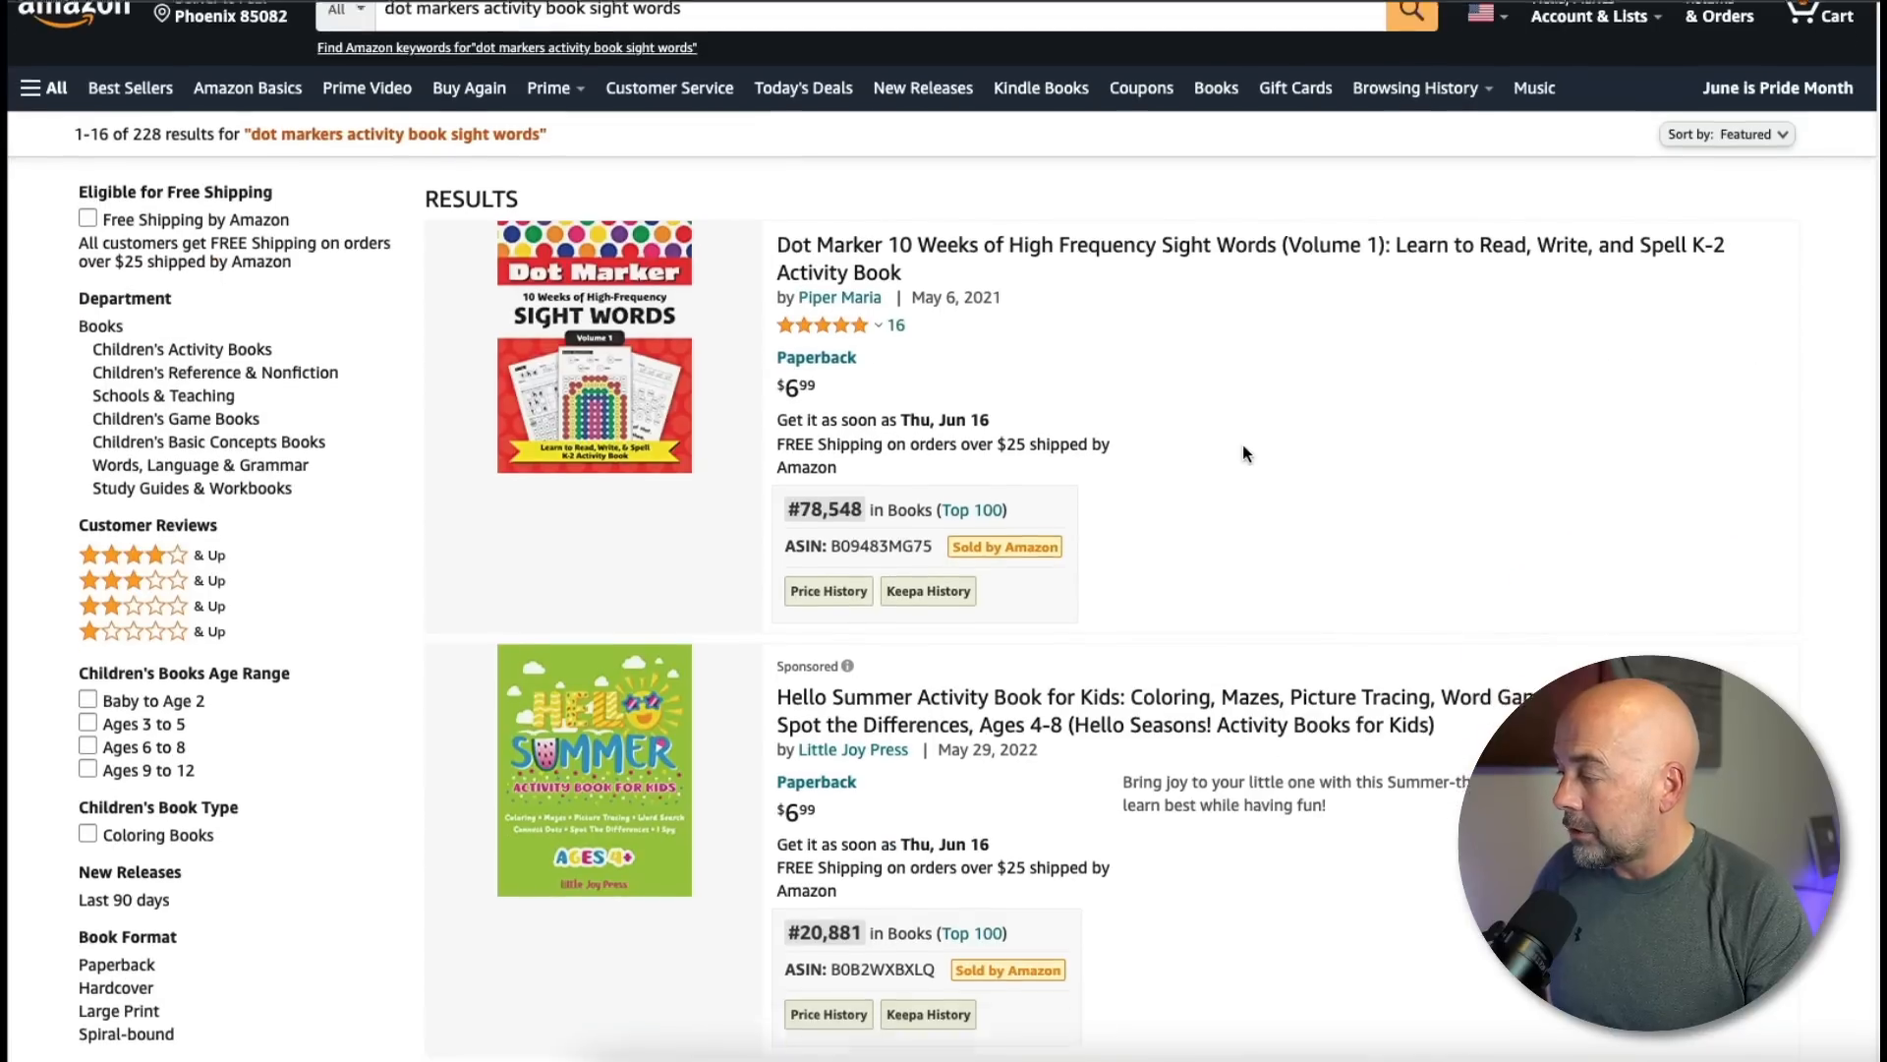
scroll(1242, 444, down, 1)
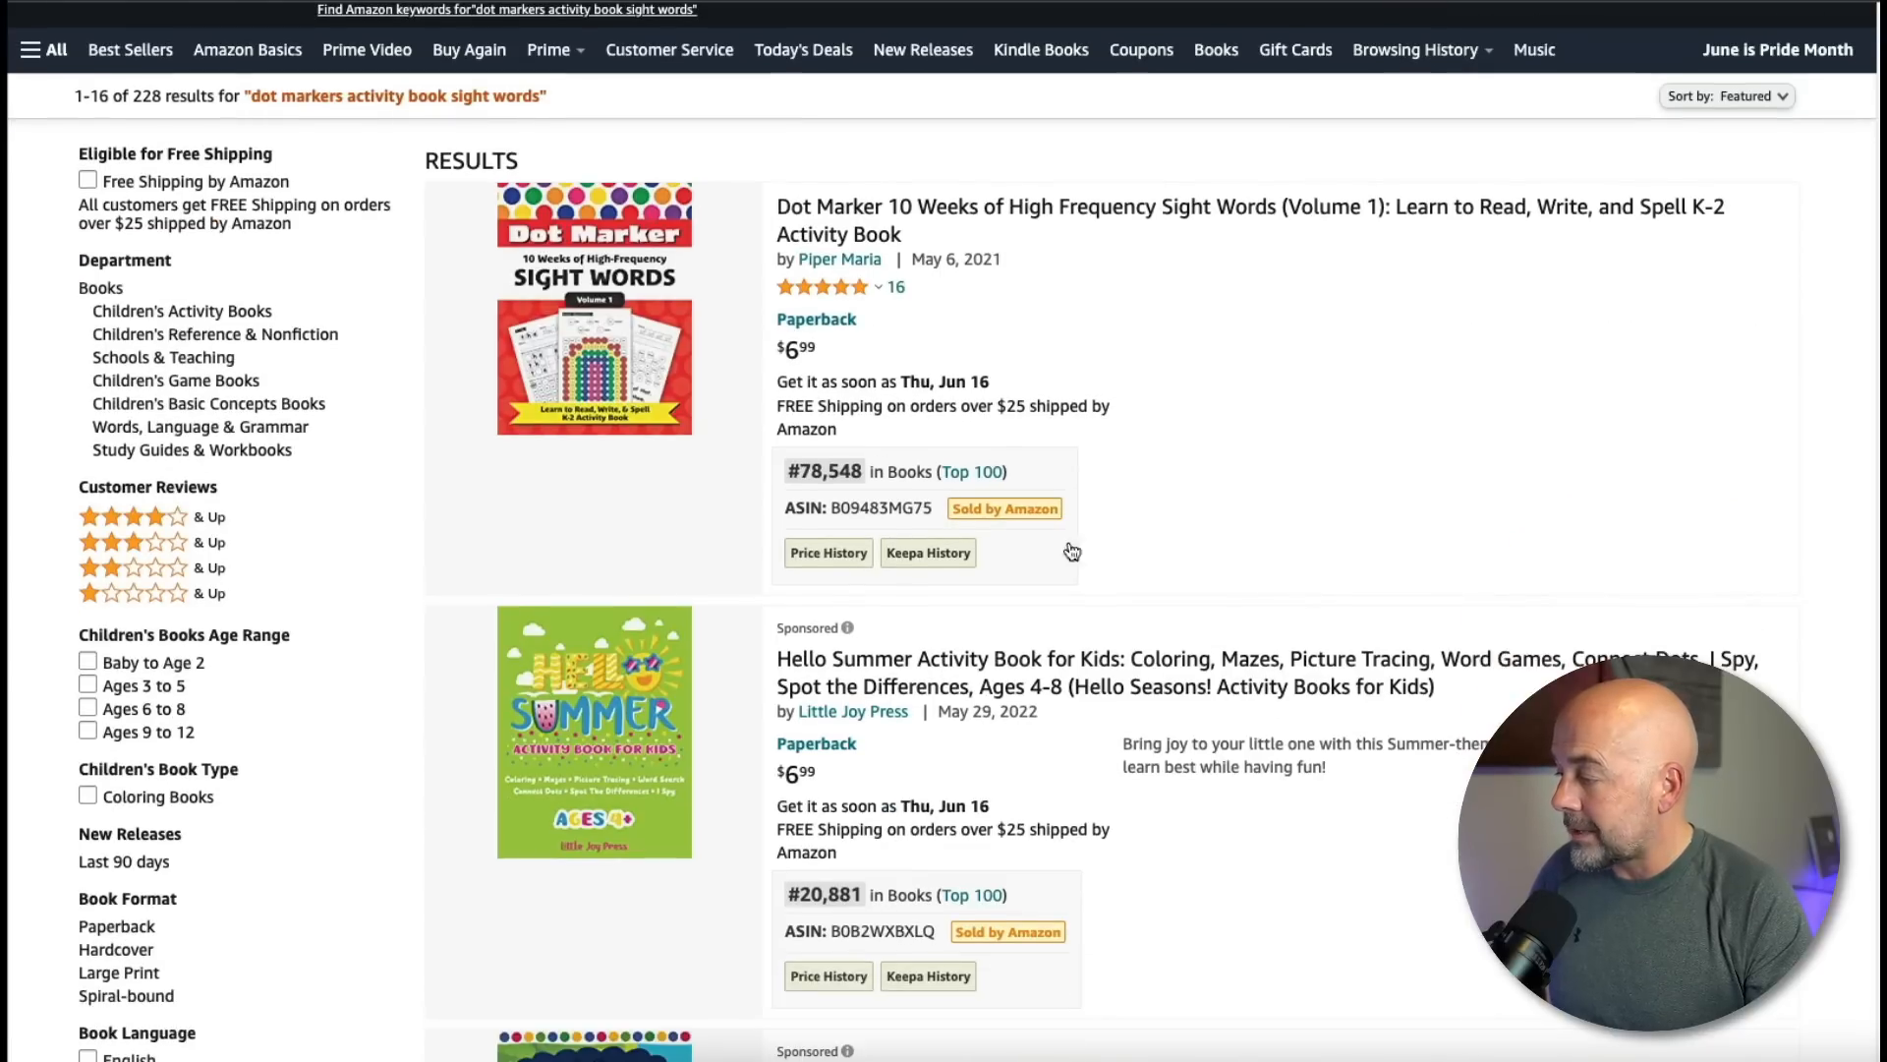
scroll(1276, 586, down, 4)
scroll(1280, 585, down, 8)
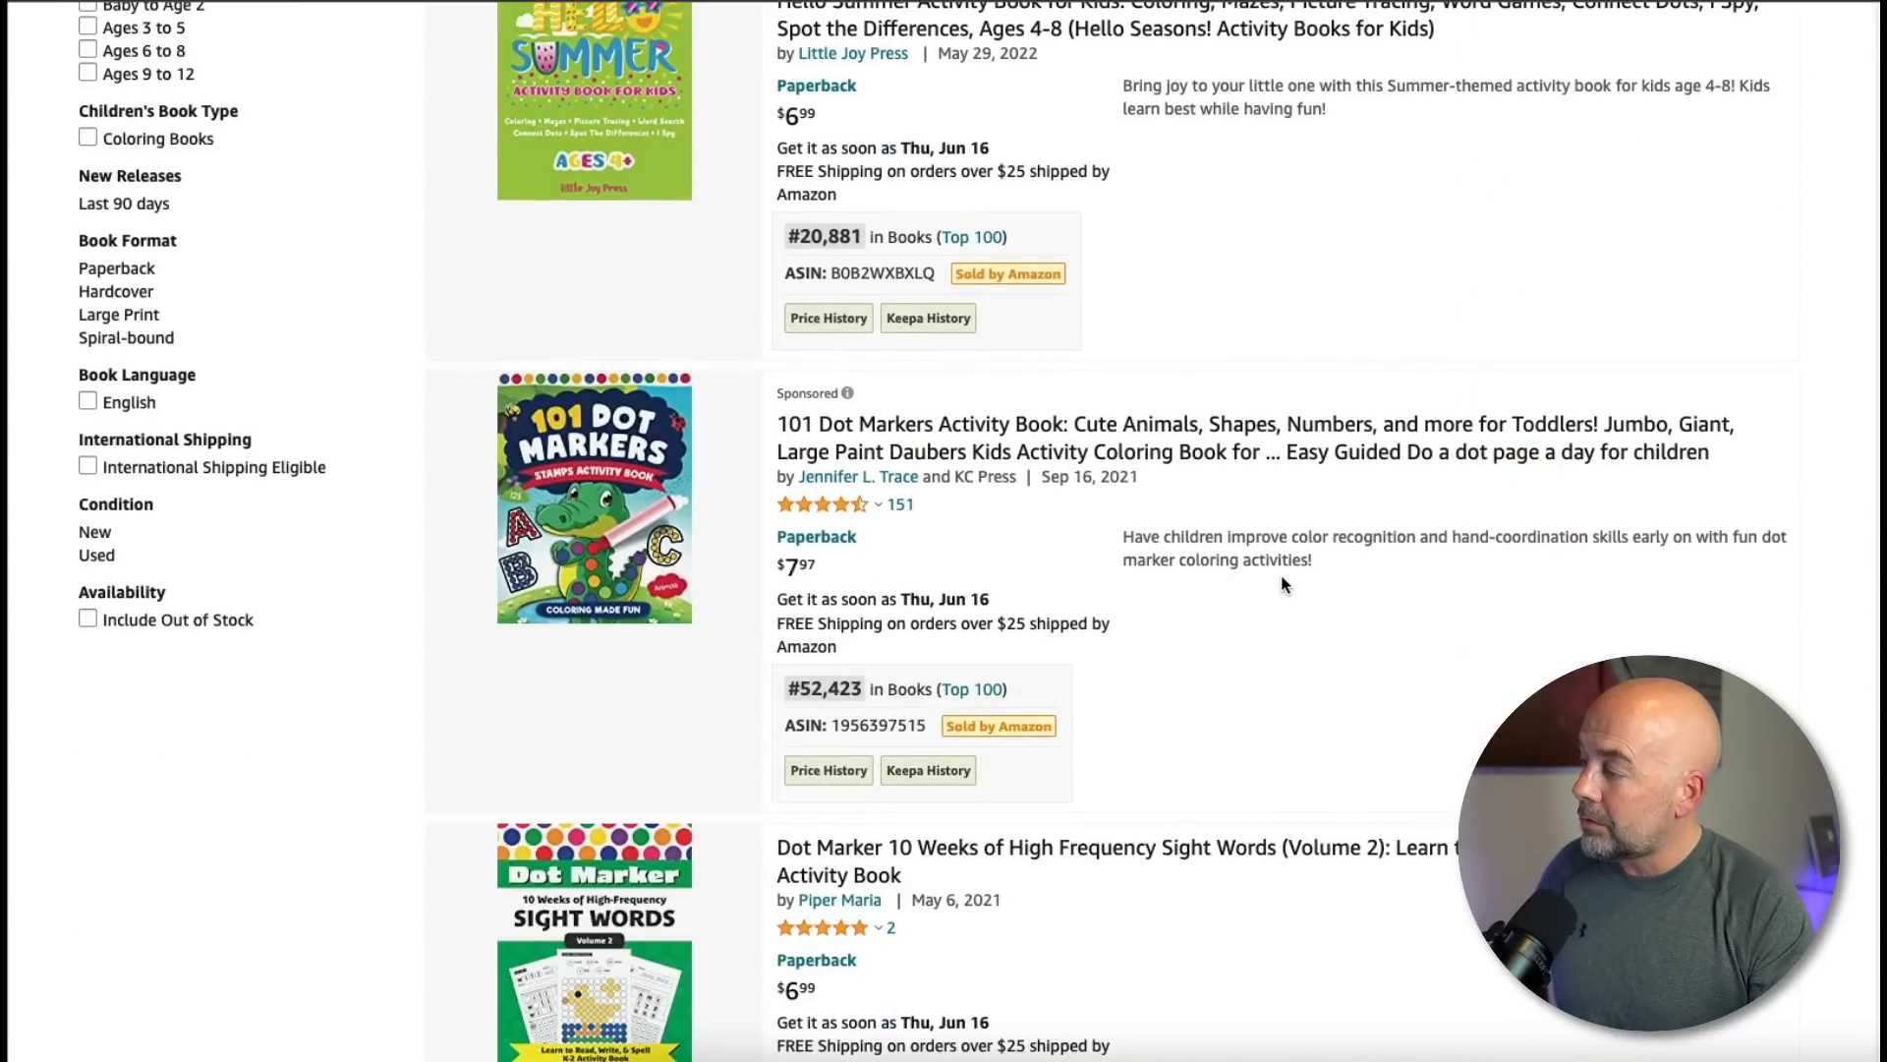
scroll(1282, 585, down, 20)
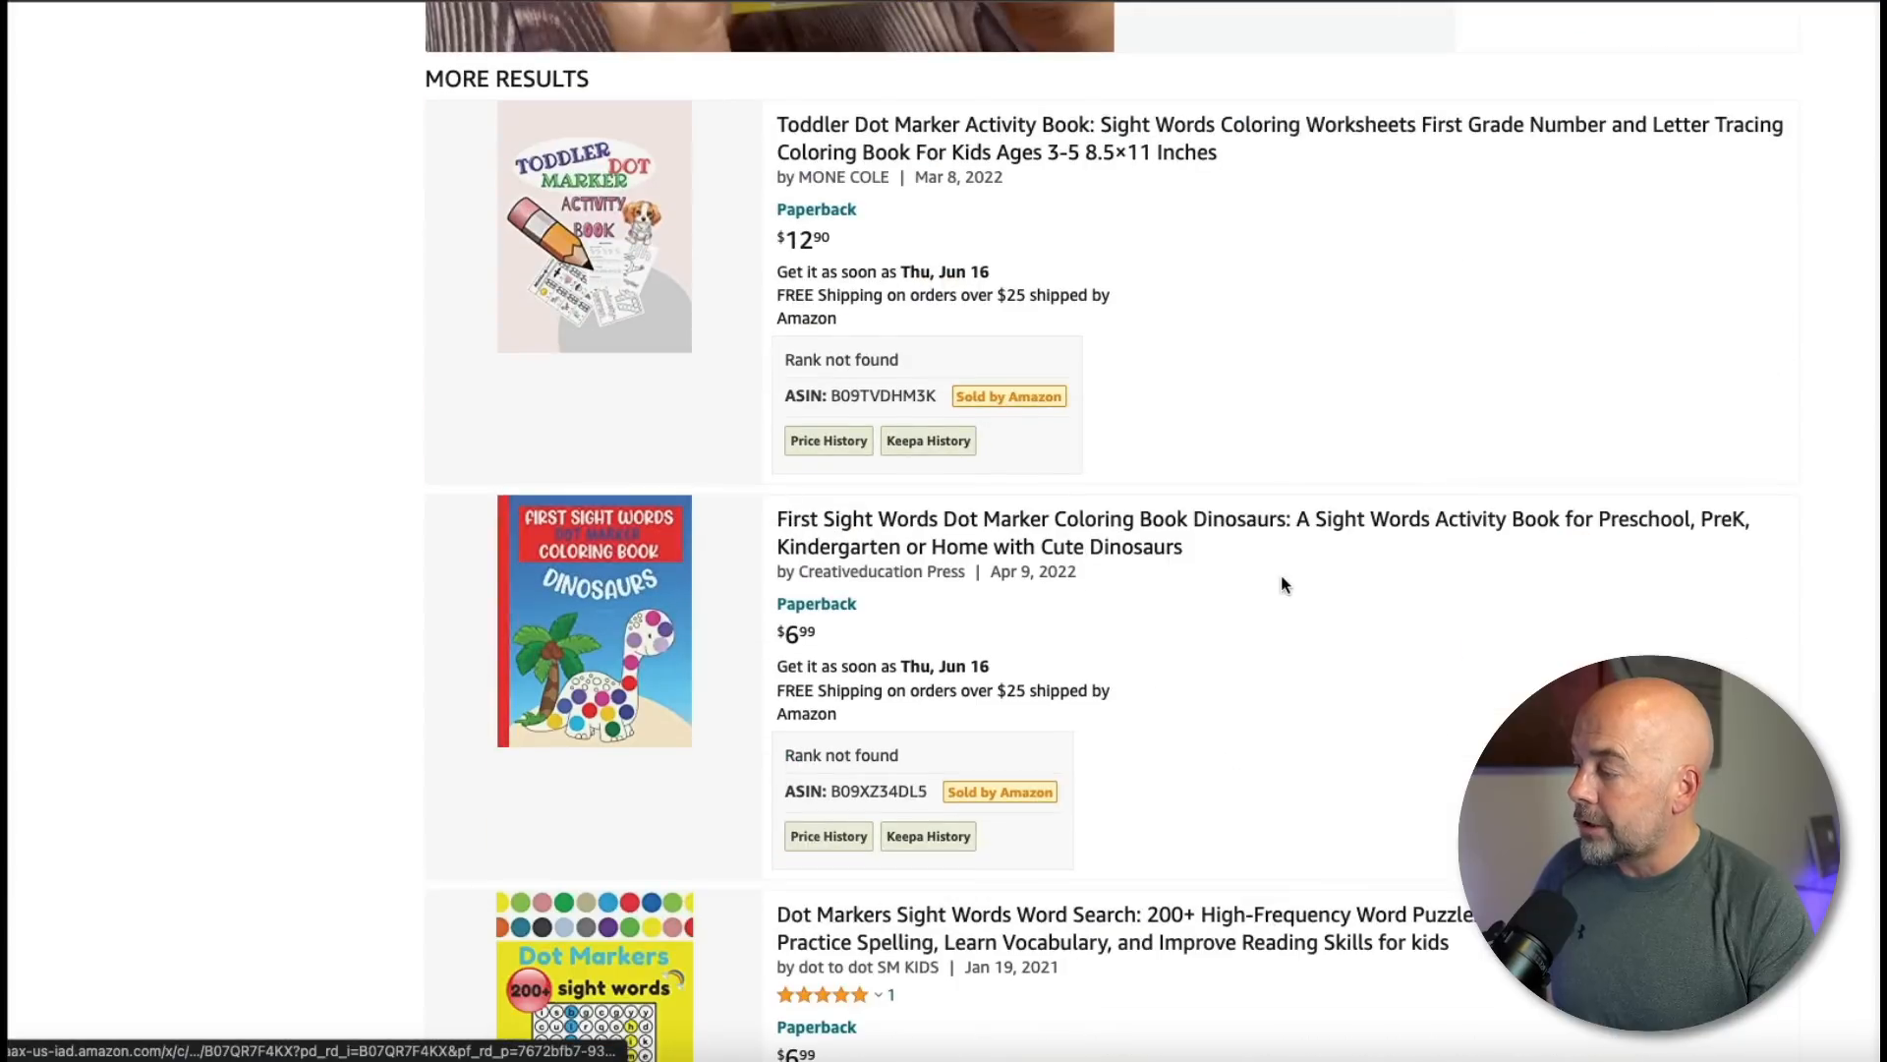
scroll(1240, 617, down, 5)
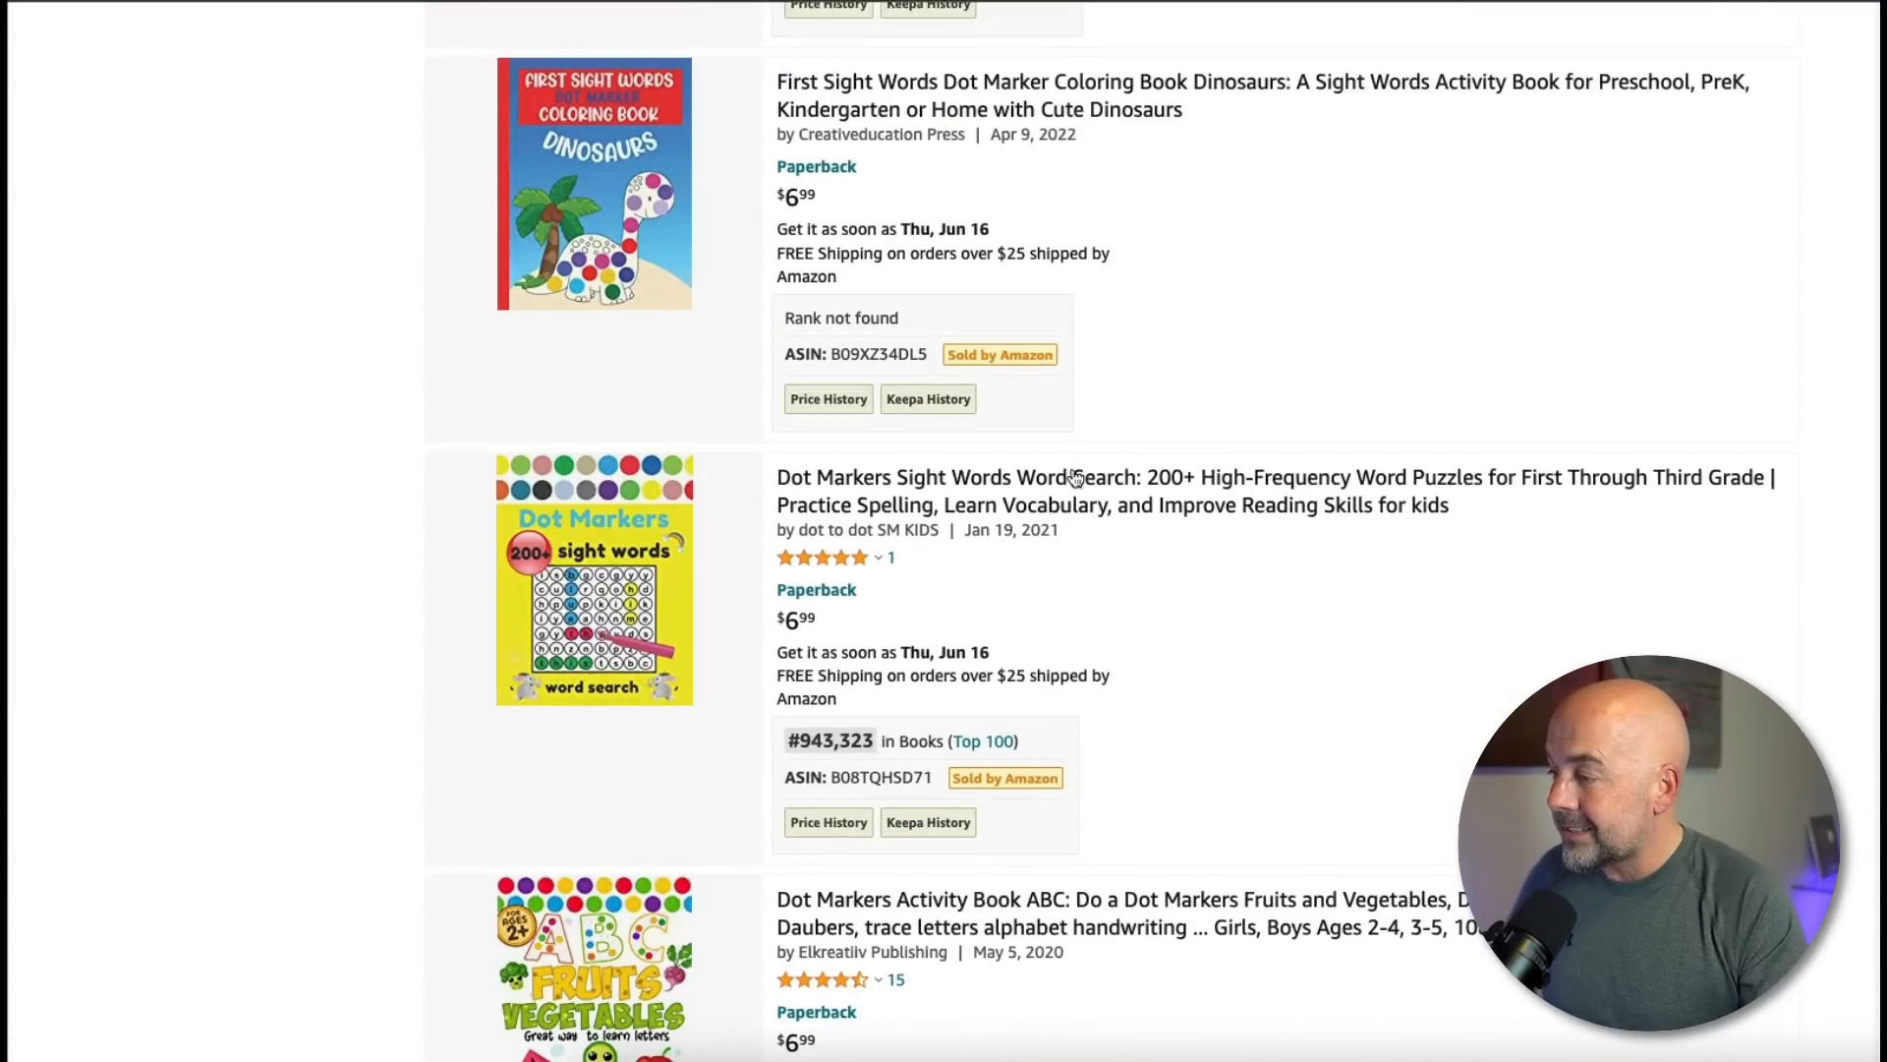
scroll(1154, 570, down, 5)
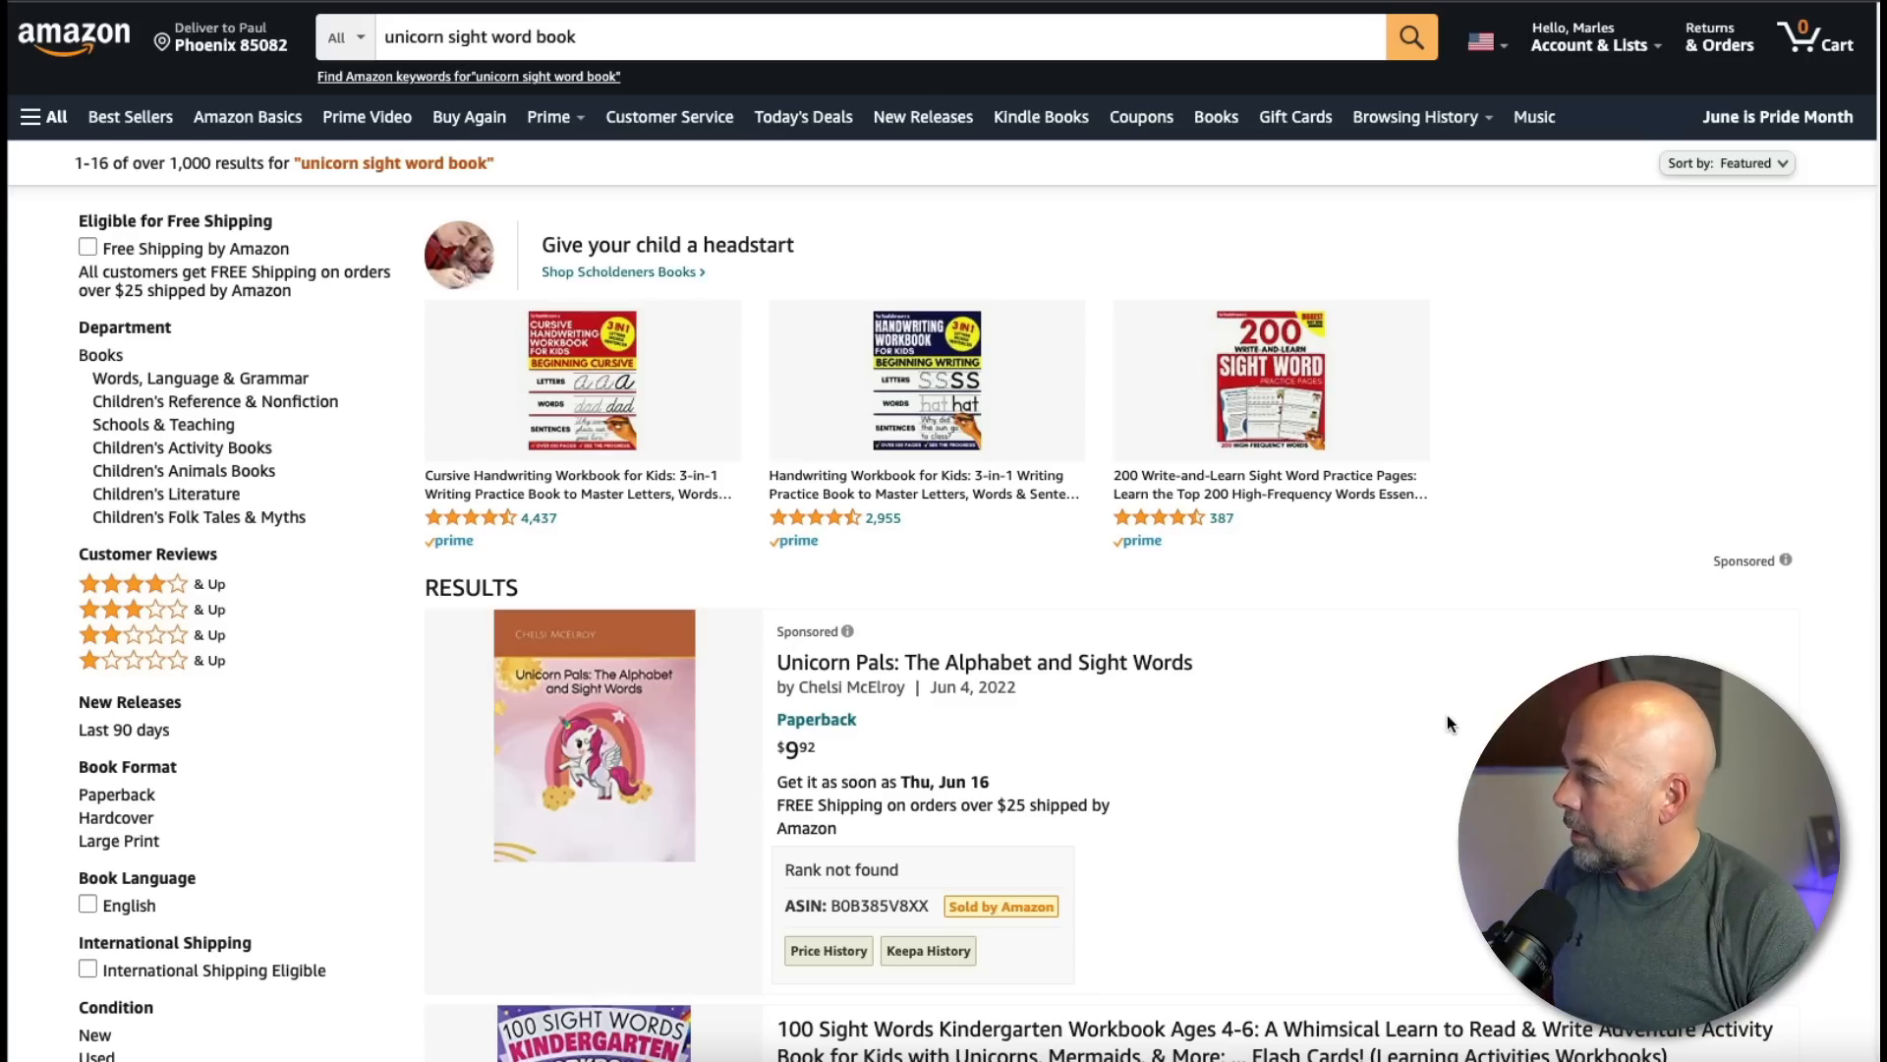
scroll(1453, 722, down, 5)
- Find the Handwriting Practice Book Interior product on Gumroad and open it
scroll(1449, 724, down, 7)
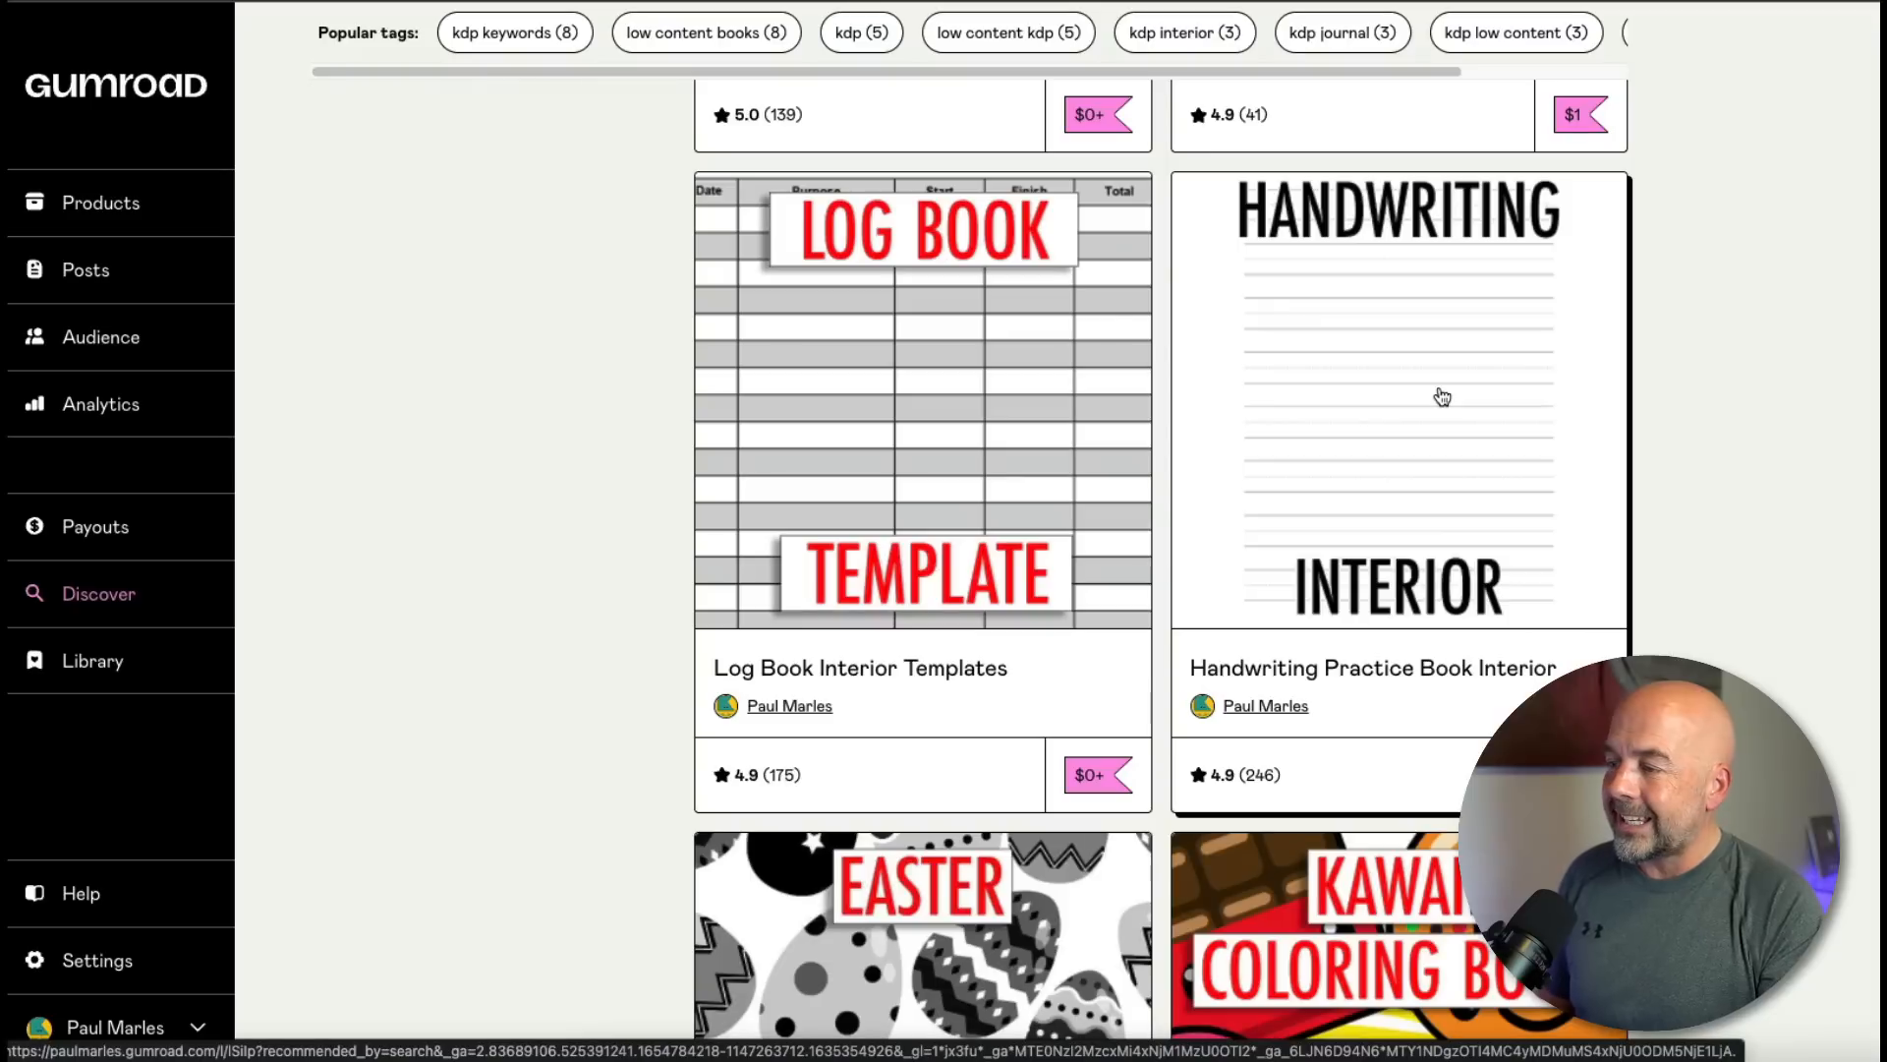
click(1442, 396)
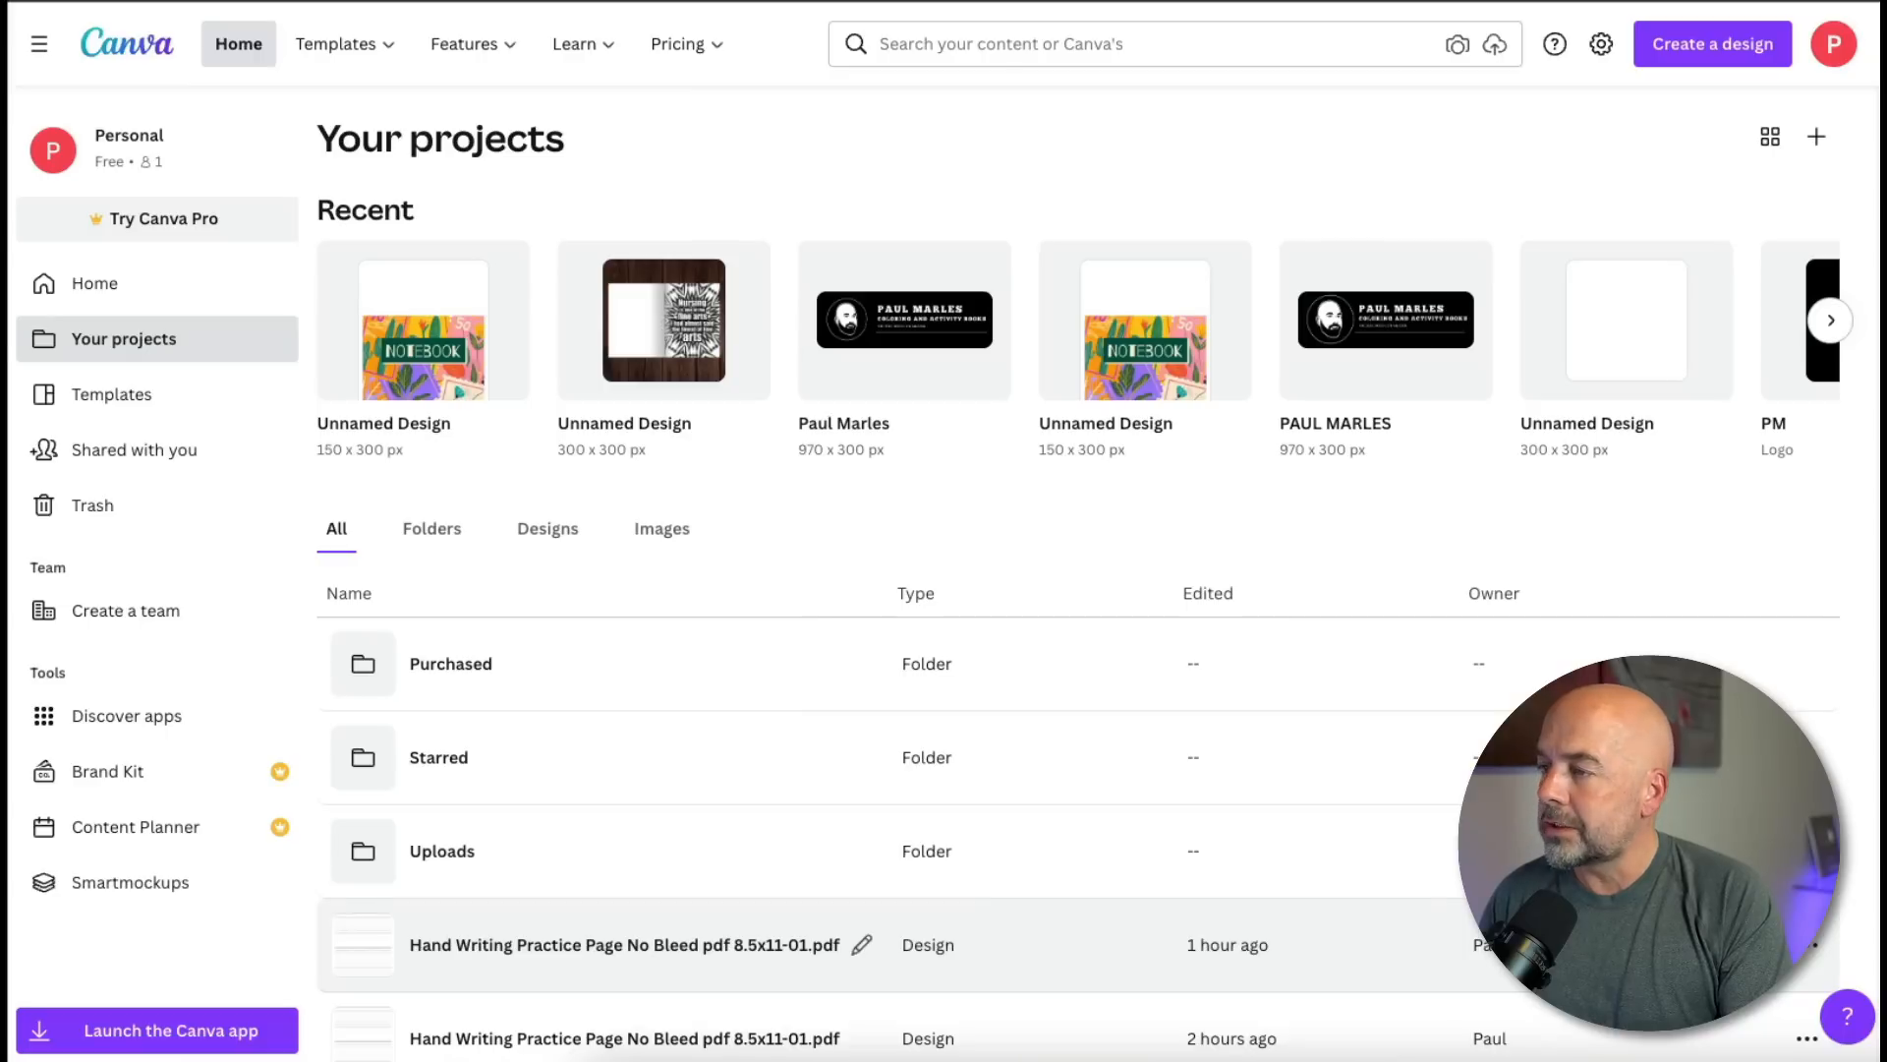
- Import "Hand Writing Practice Page No Bleed pdf 8.5x11-01.pdf" into Canva and open it as an editable design
click(1668, 56)
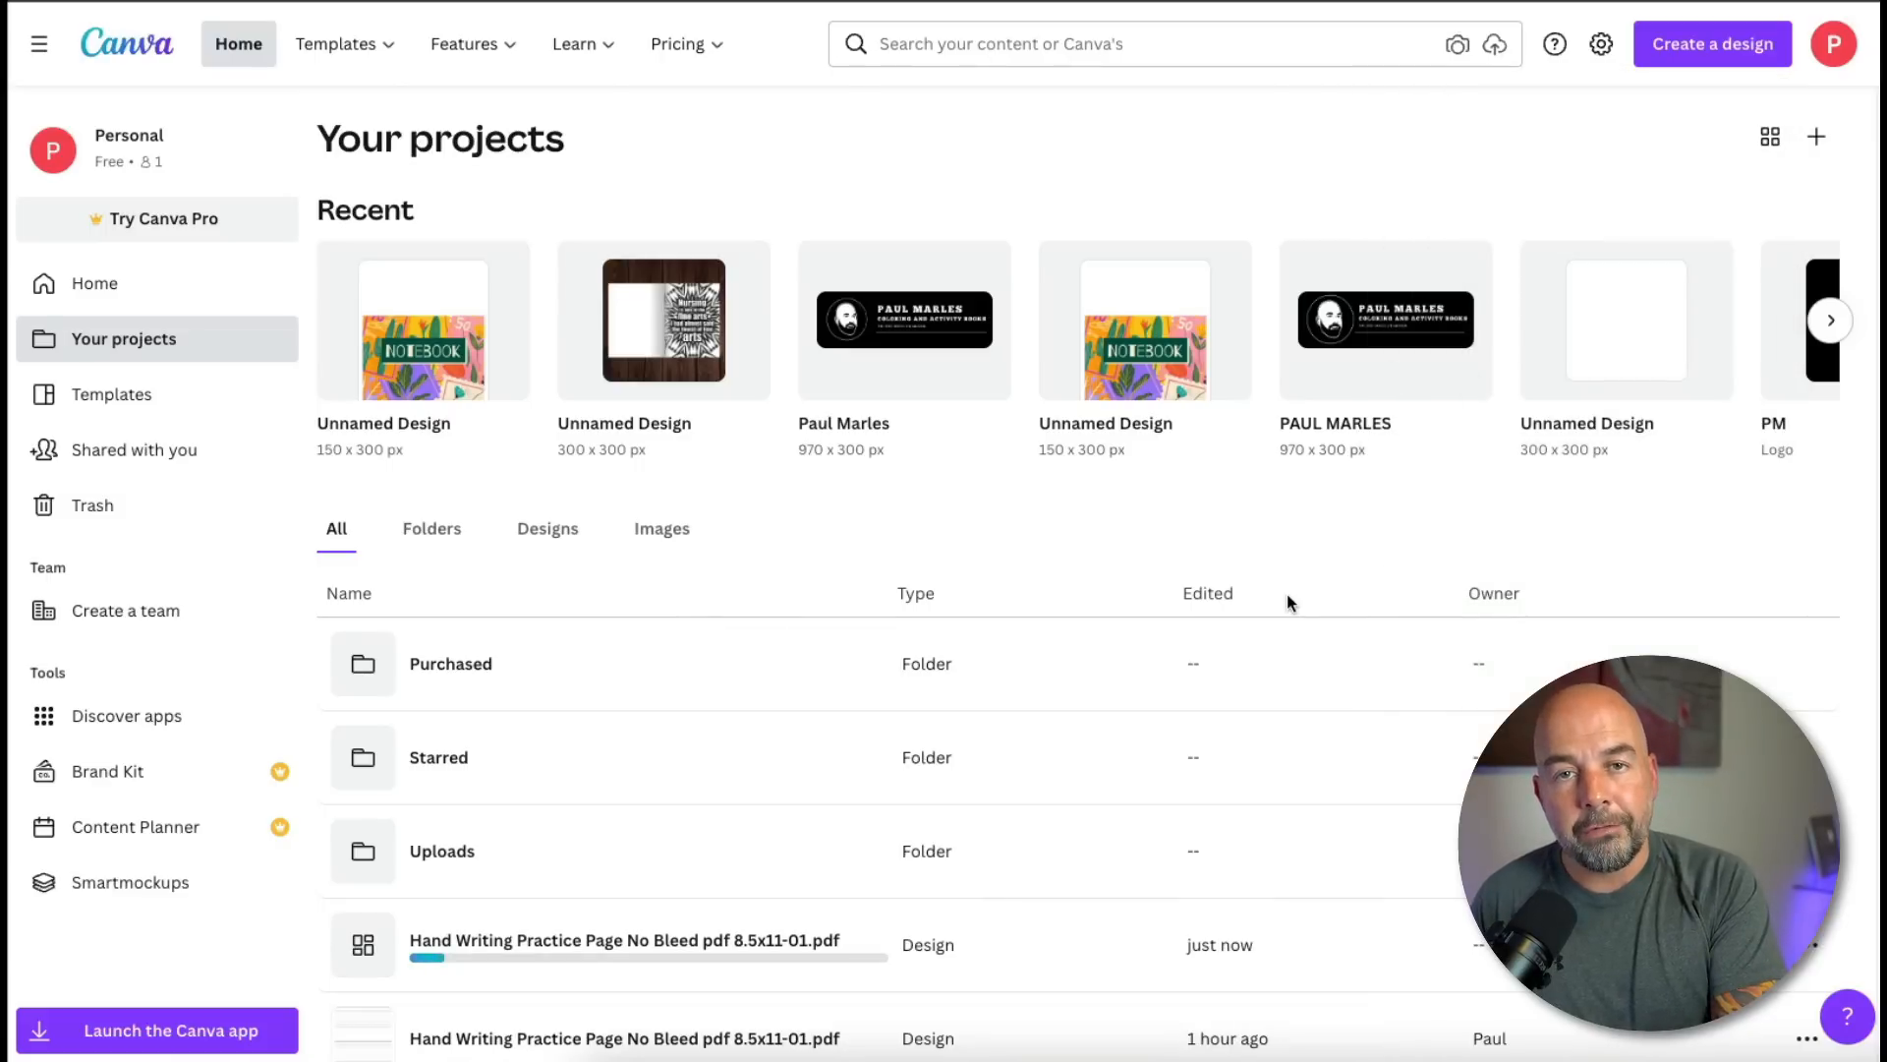
click(715, 945)
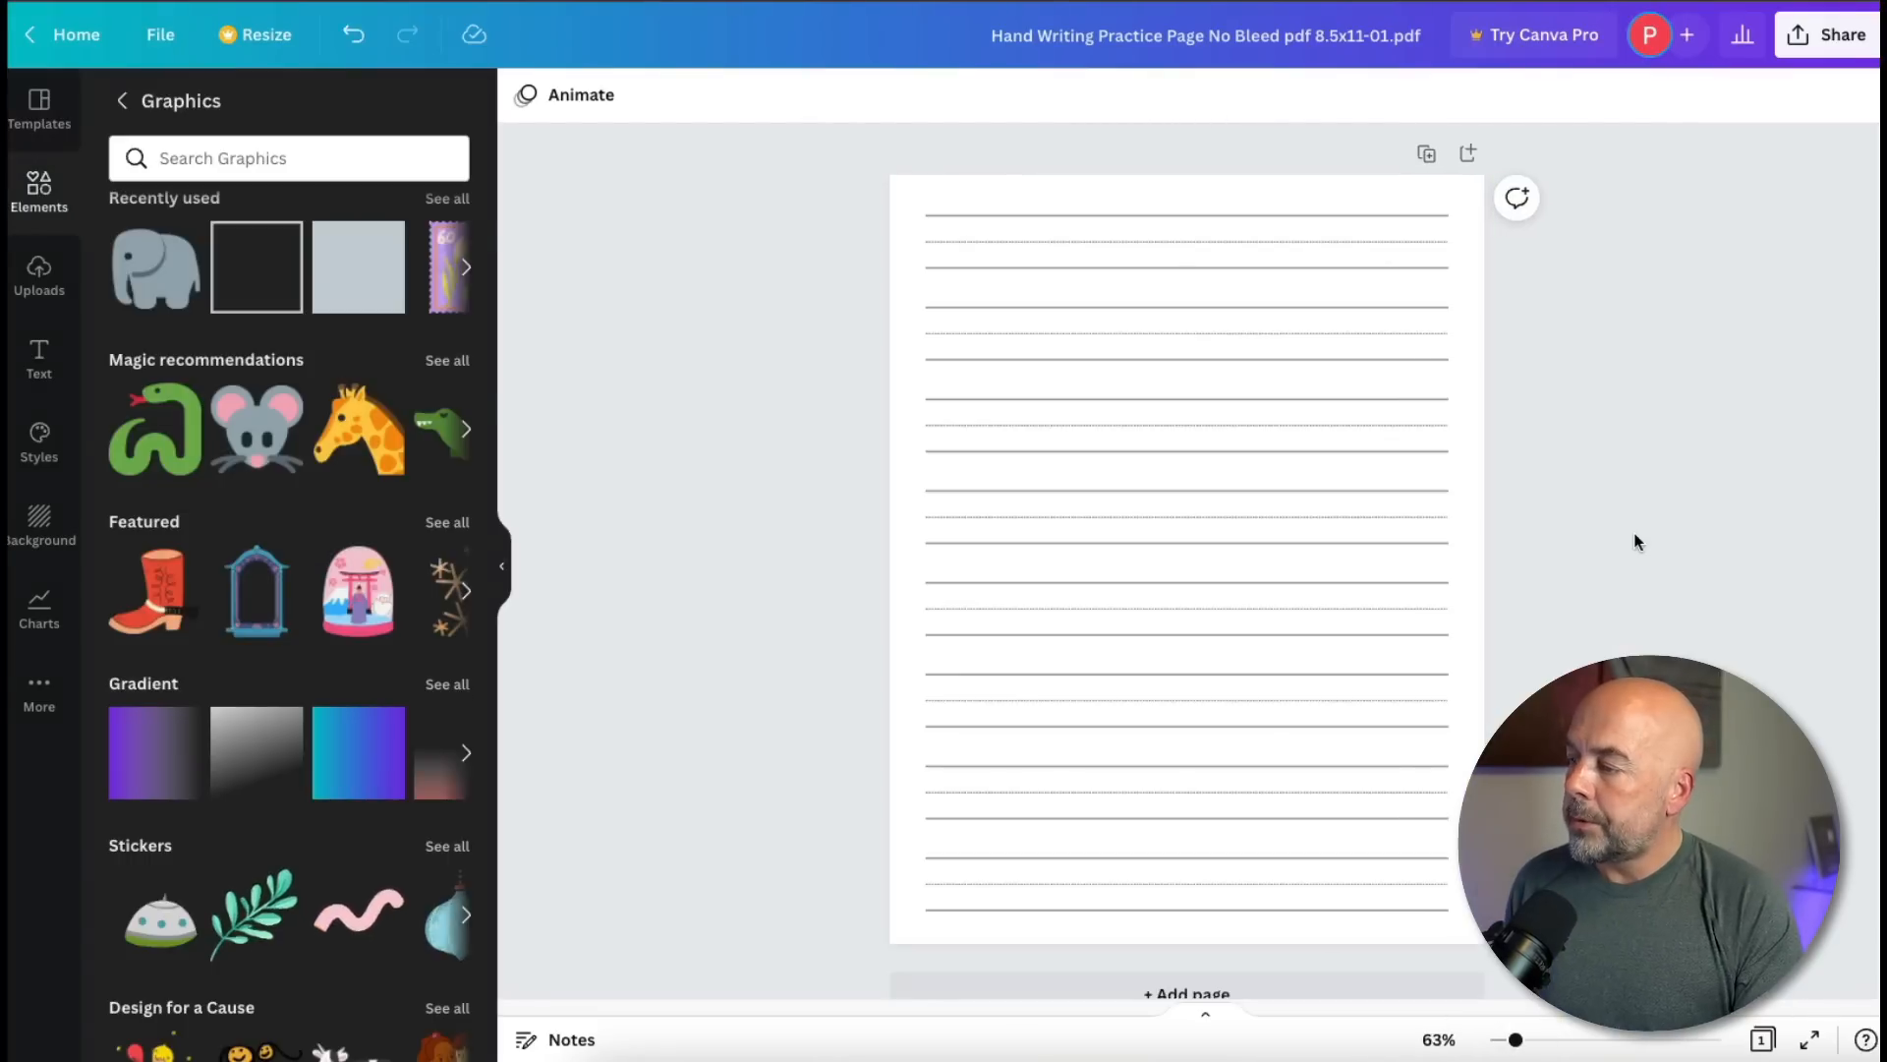
- Check that the three uppermost handwriting lines on the page can be selected individually
click(1196, 216)
click(1201, 244)
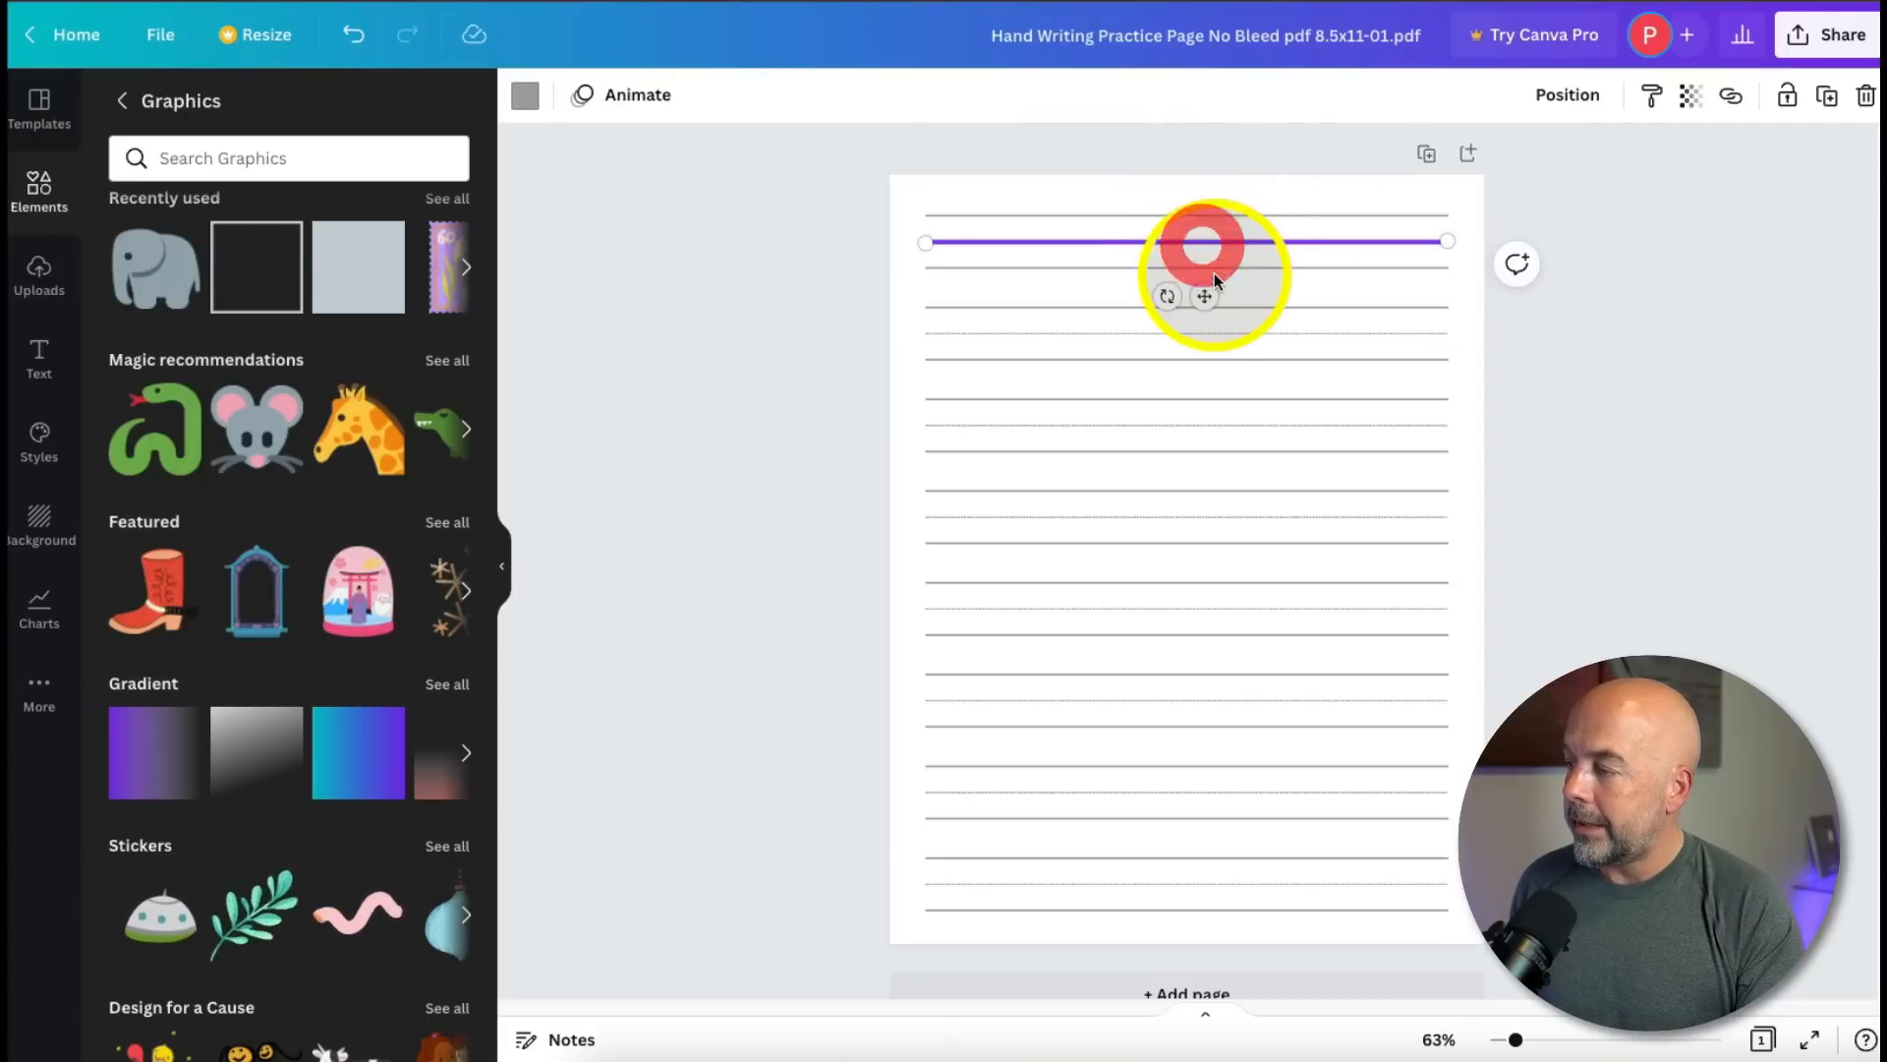
click(1215, 273)
click(1636, 346)
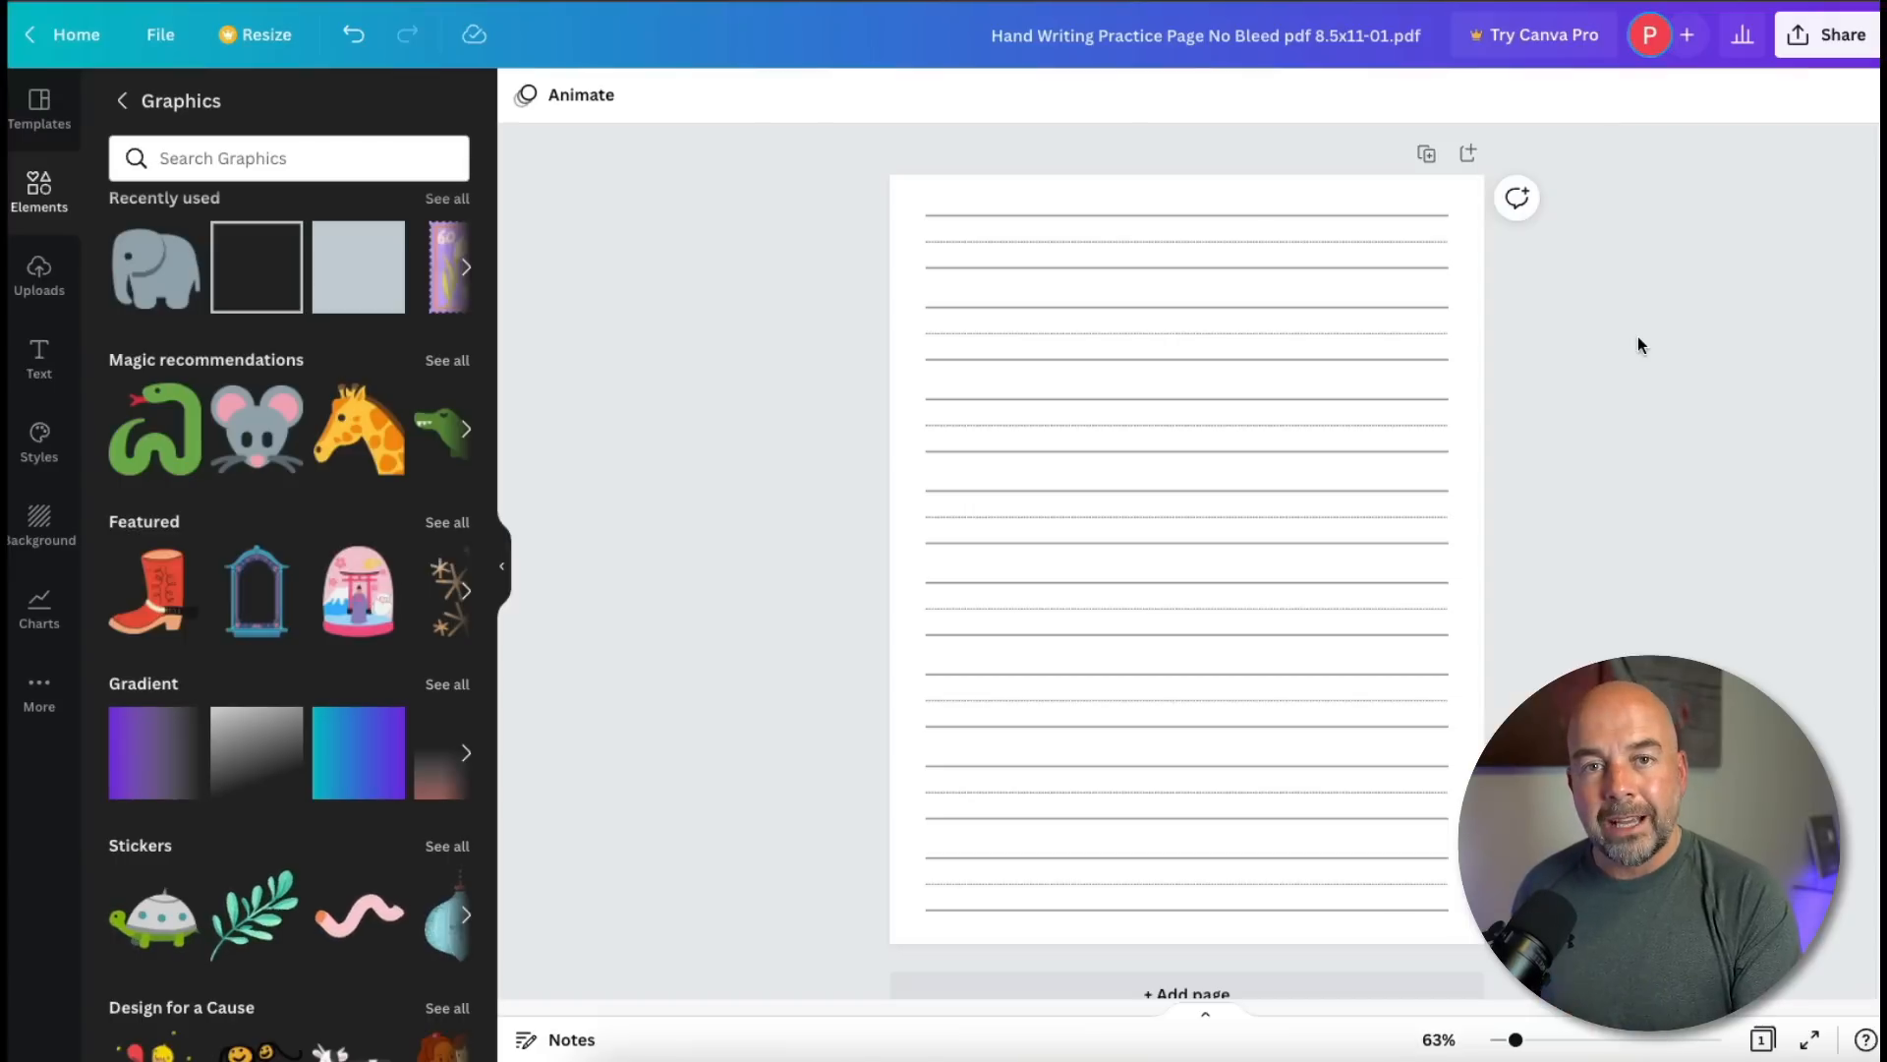
- Duplicate the handwriting page and return to page 1
click(1427, 157)
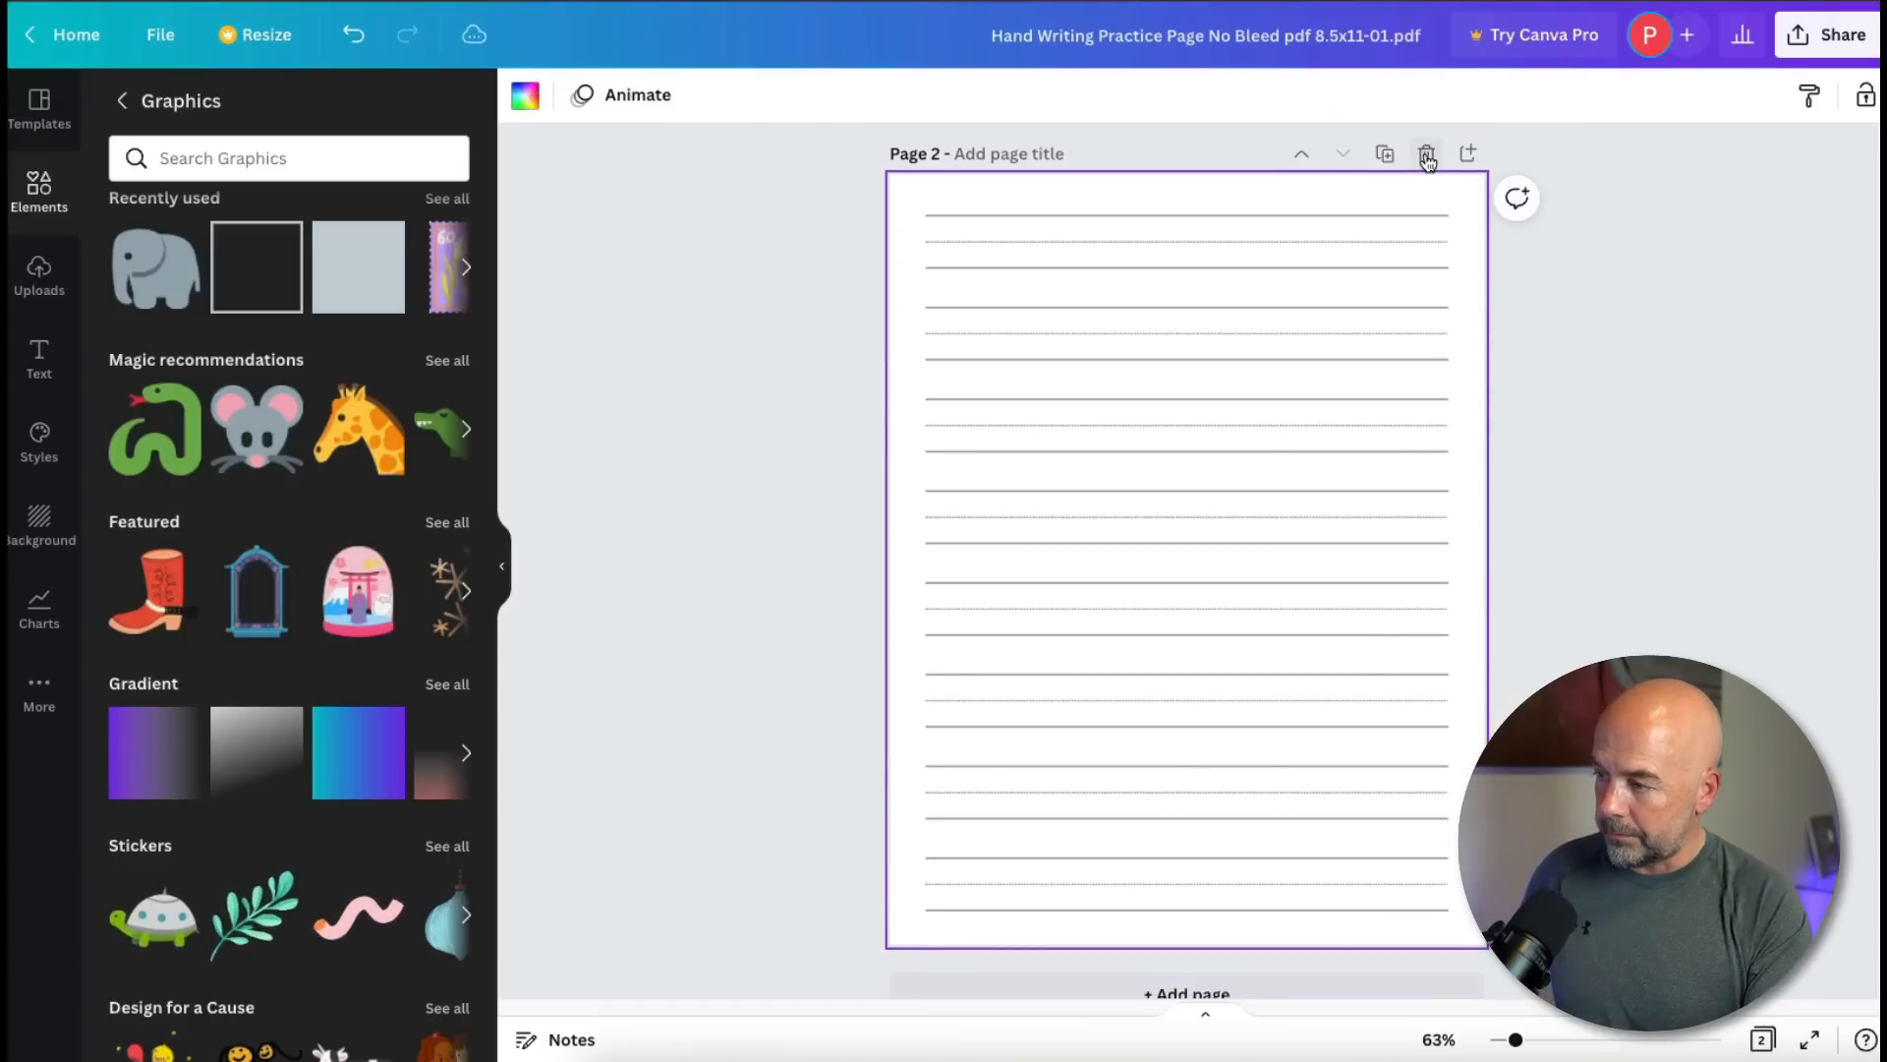
scroll(1696, 368, up, 5)
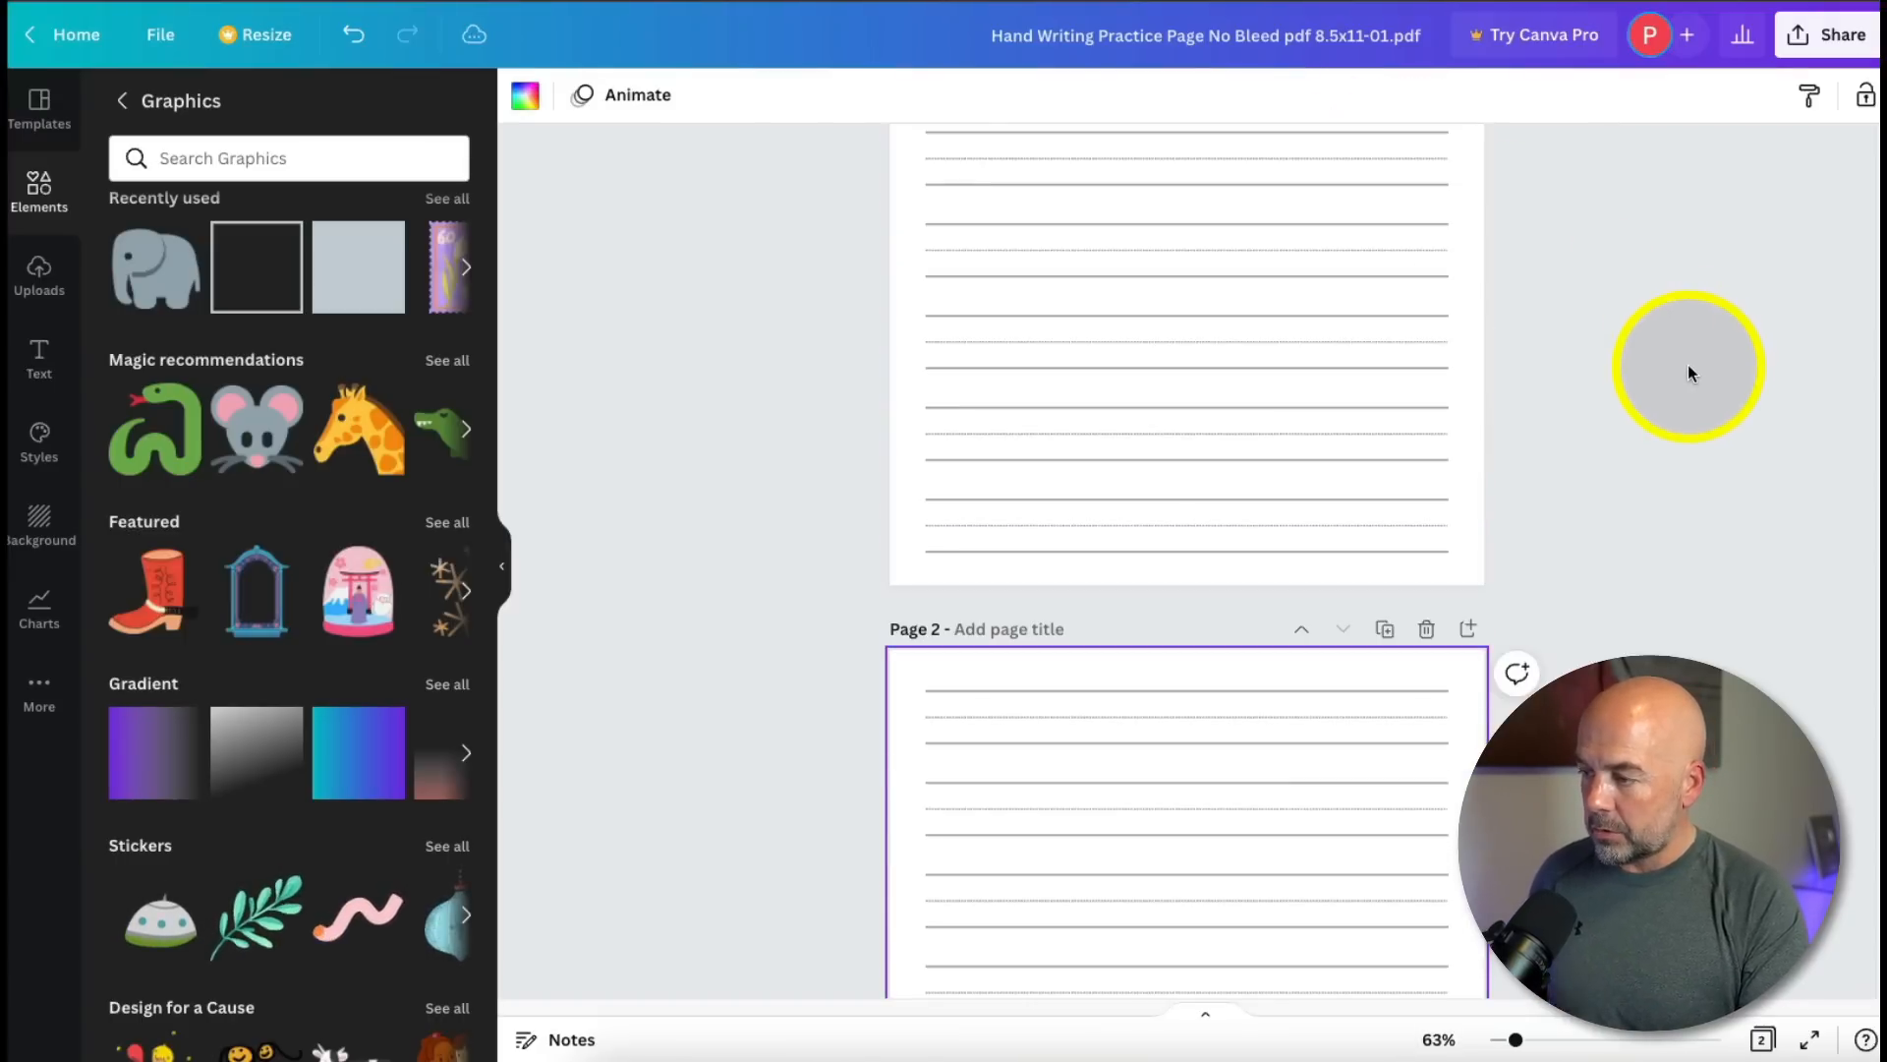
scroll(1694, 370, up, 1)
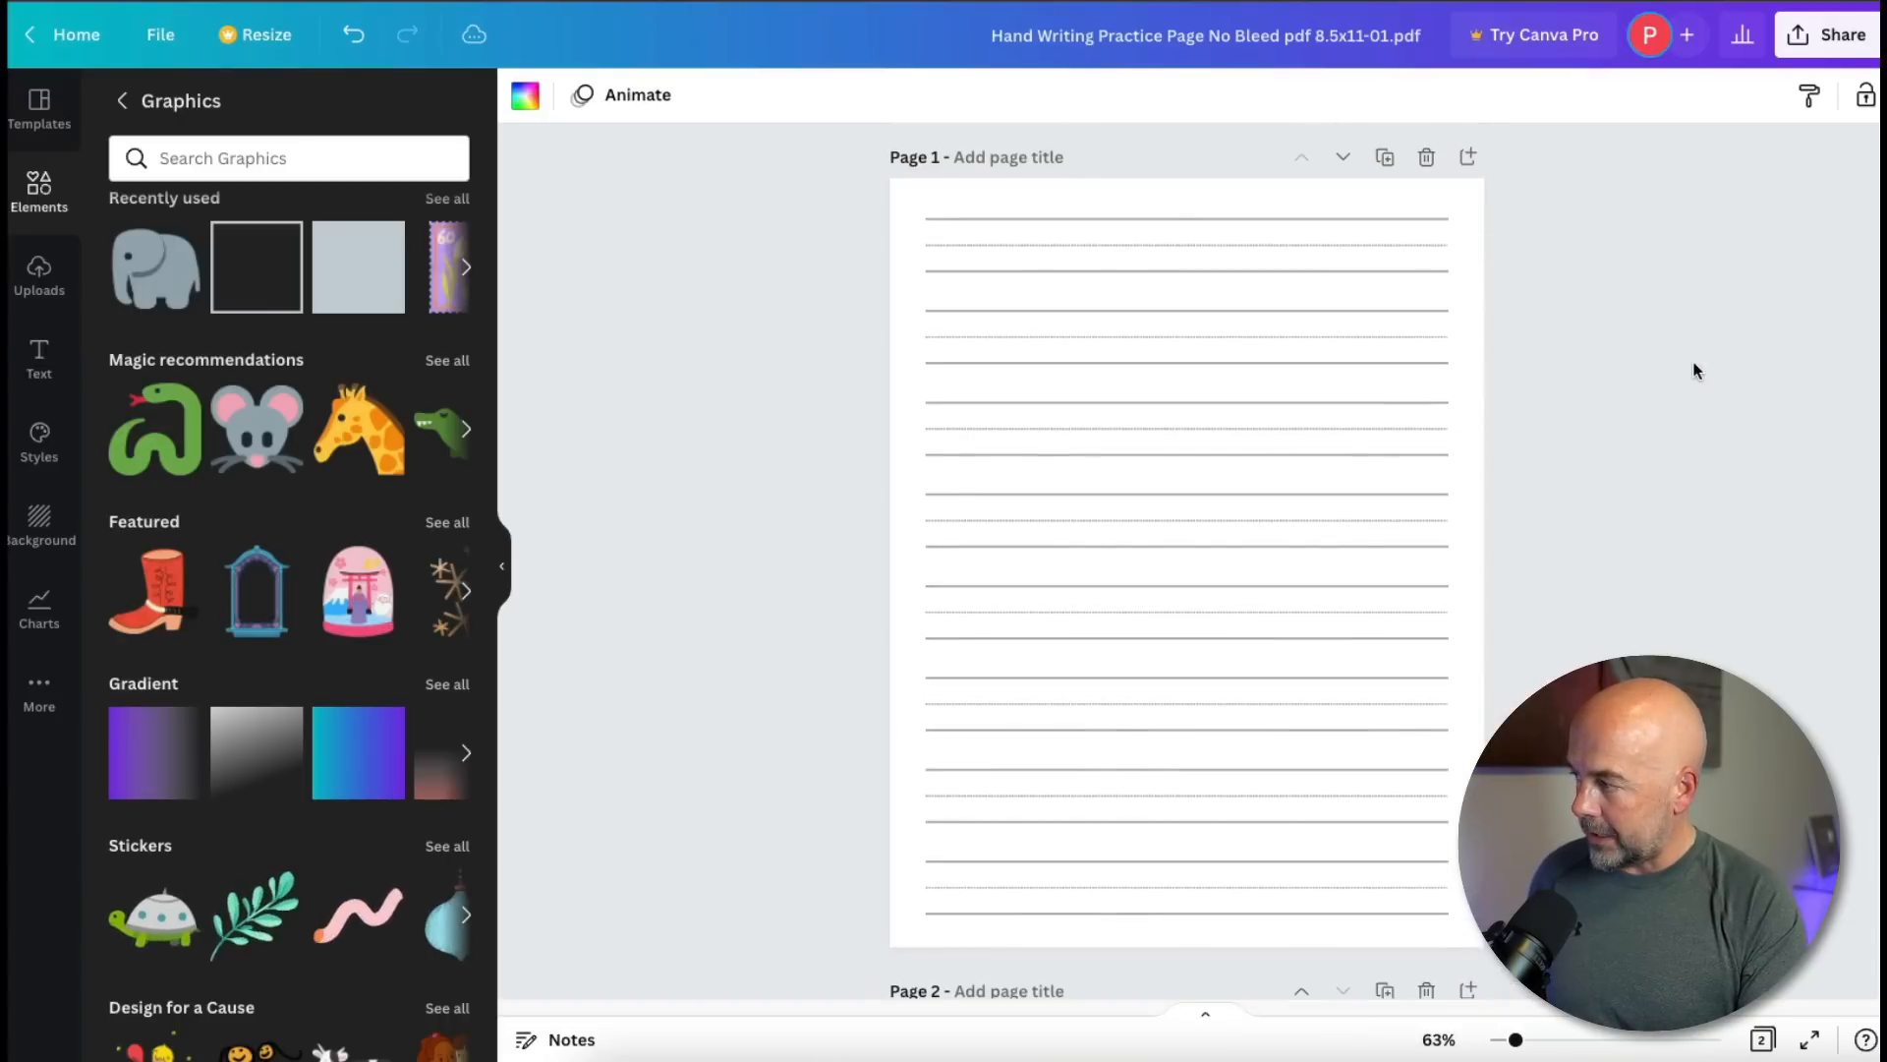
- Try light grey, dark grey and black on all the handwriting lines of page 1, ending on the original medium grey
drag(824, 173, 1538, 963)
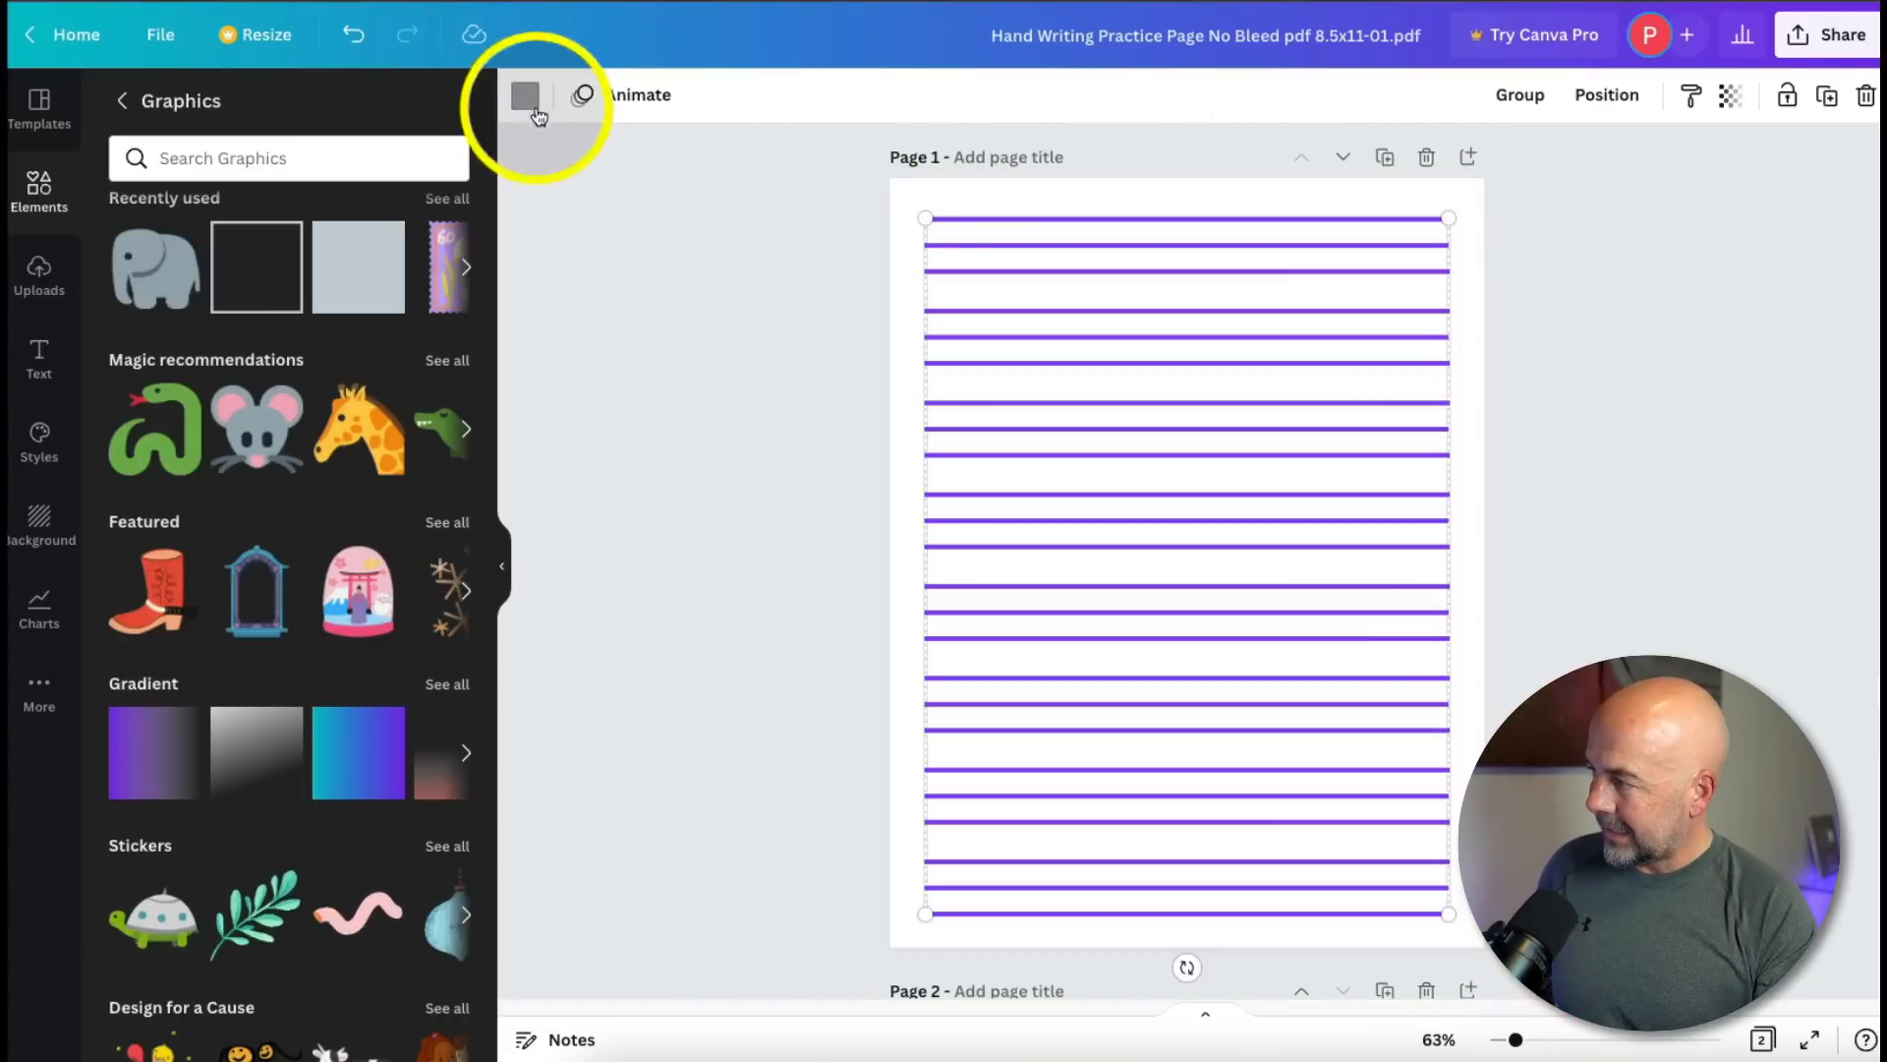
click(522, 103)
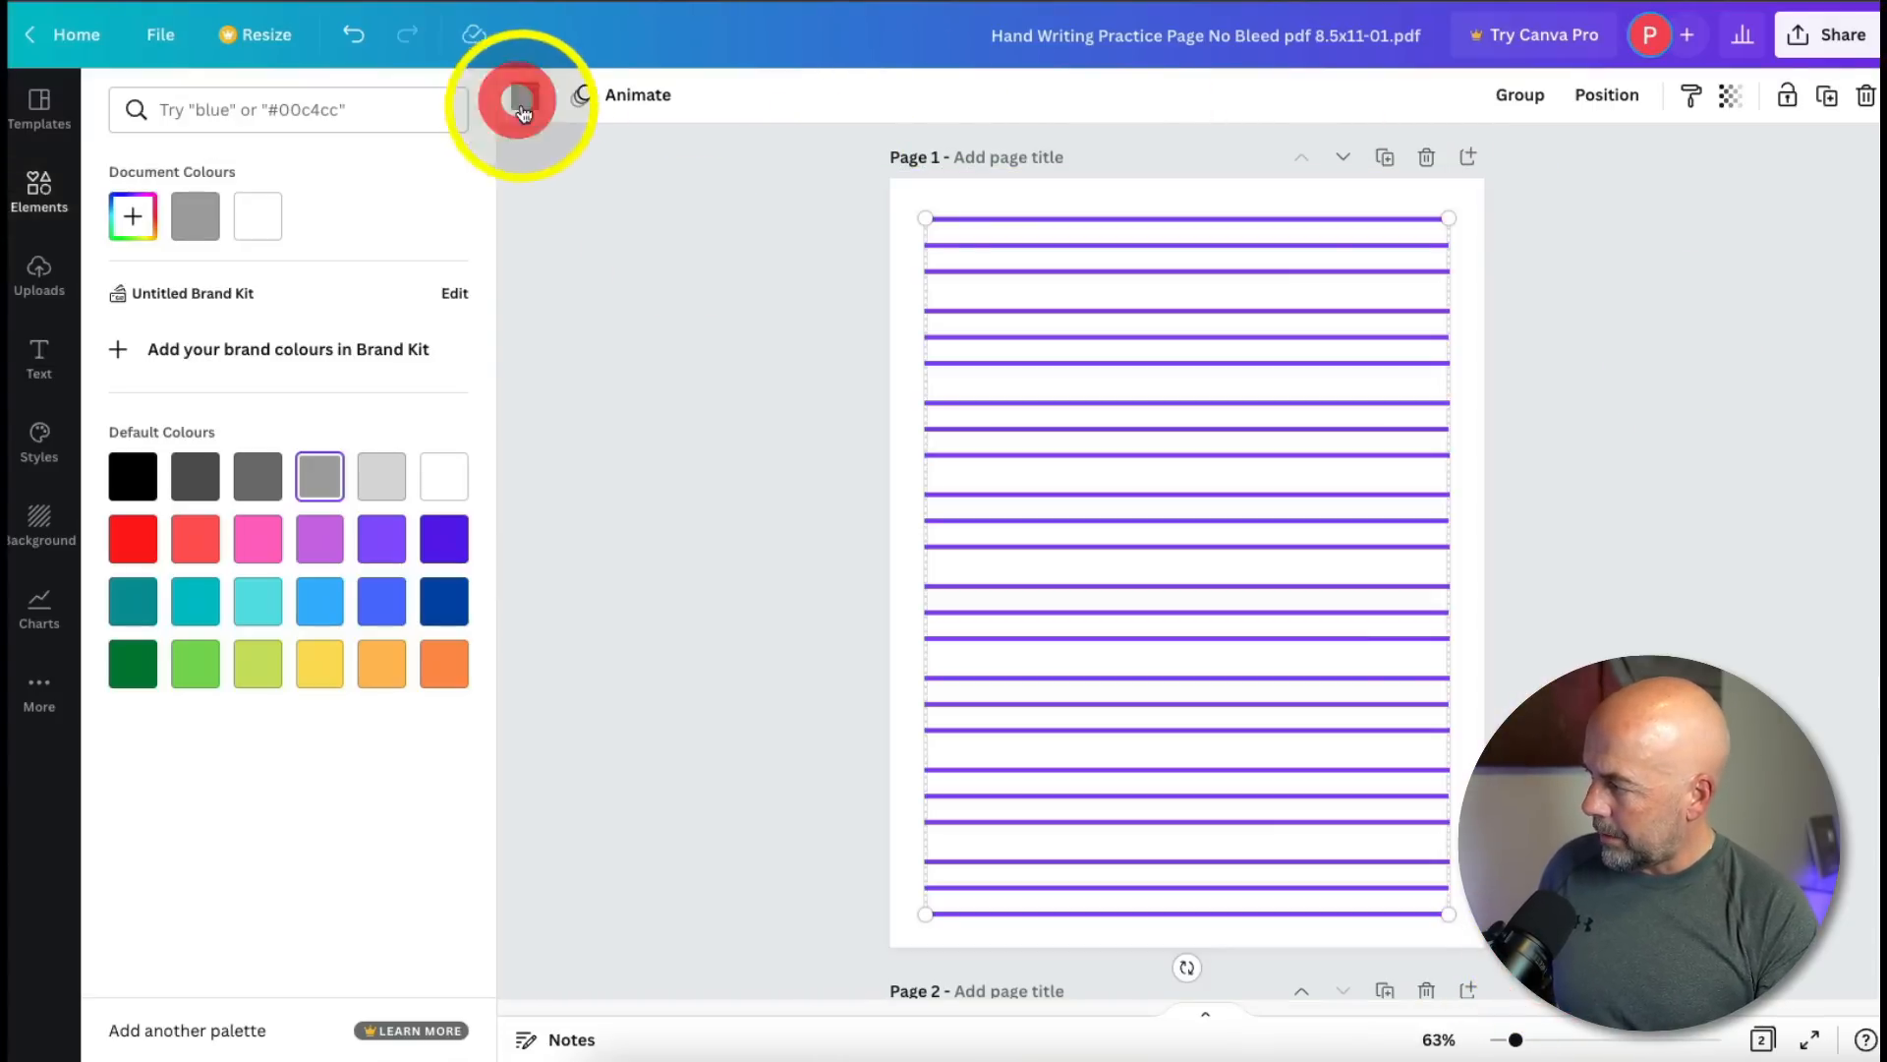
click(393, 489)
click(196, 479)
click(145, 490)
click(319, 487)
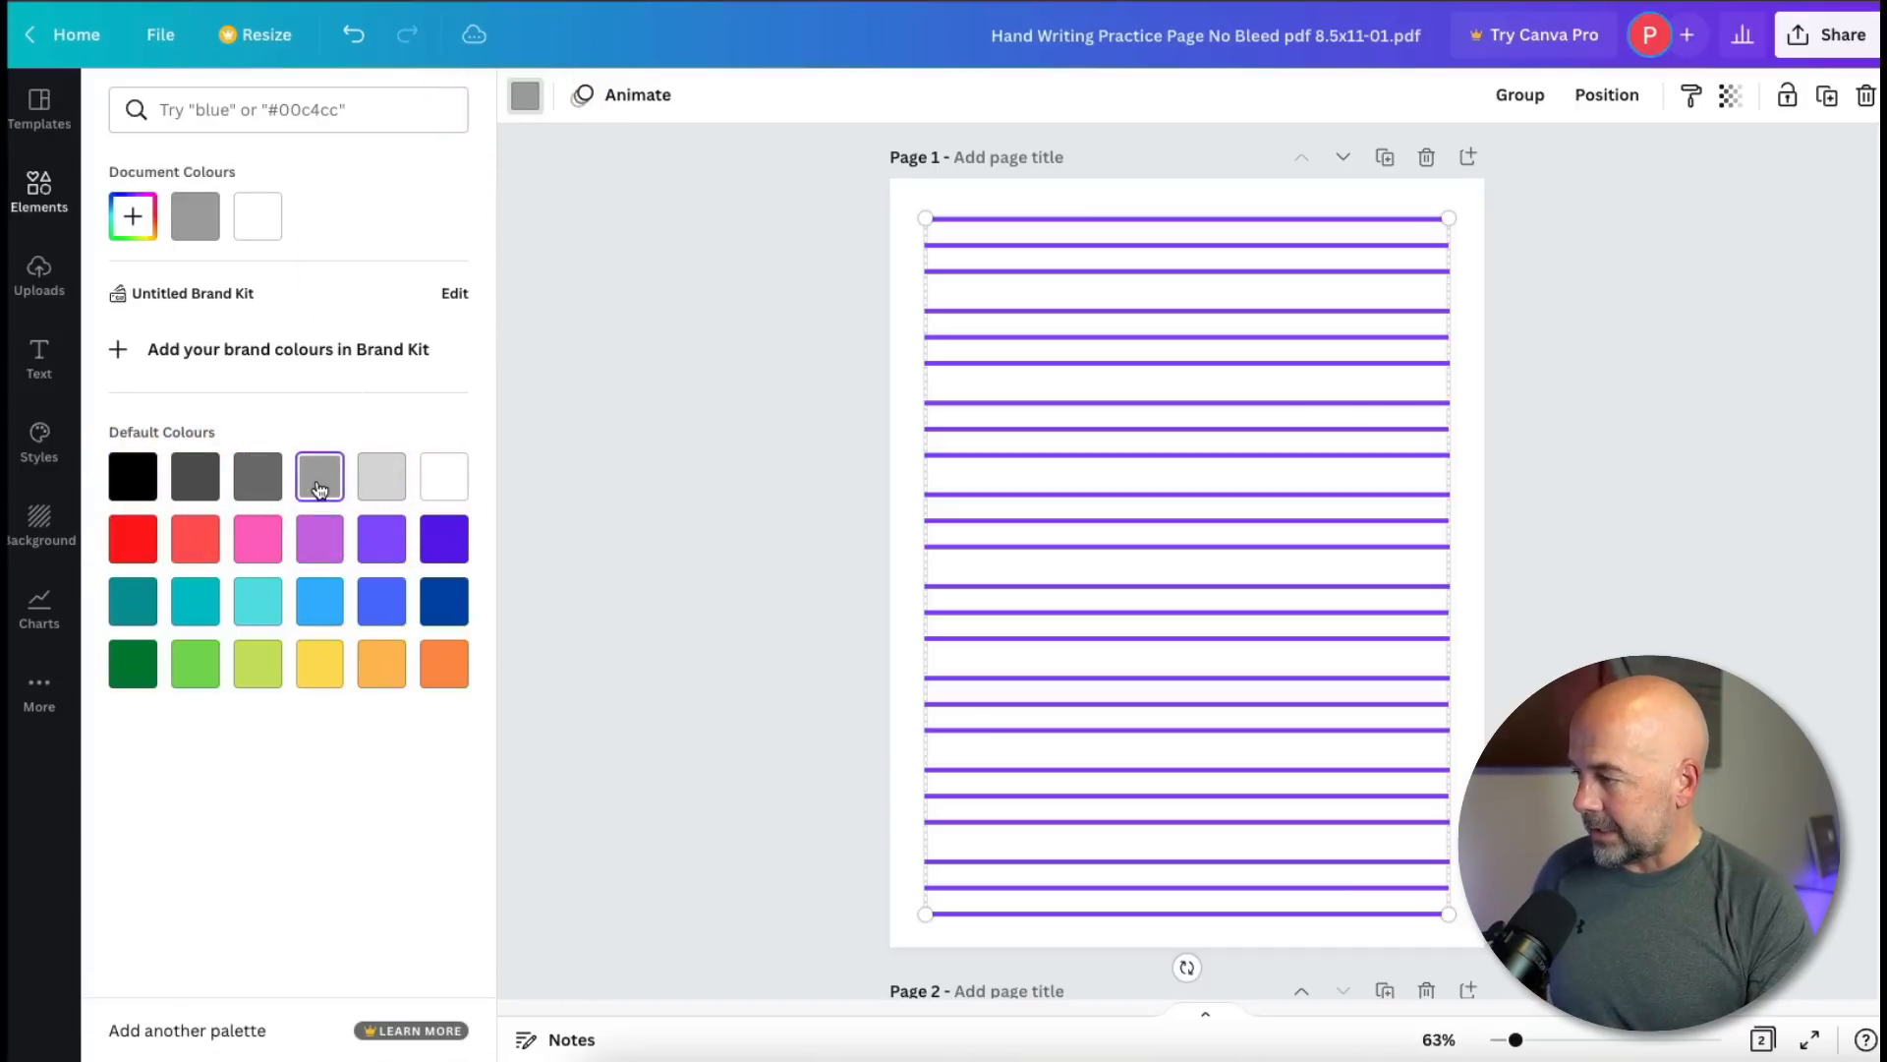
click(645, 262)
- Delete the uppermost set of three handwriting lines from page 1
drag(796, 192, 1506, 295)
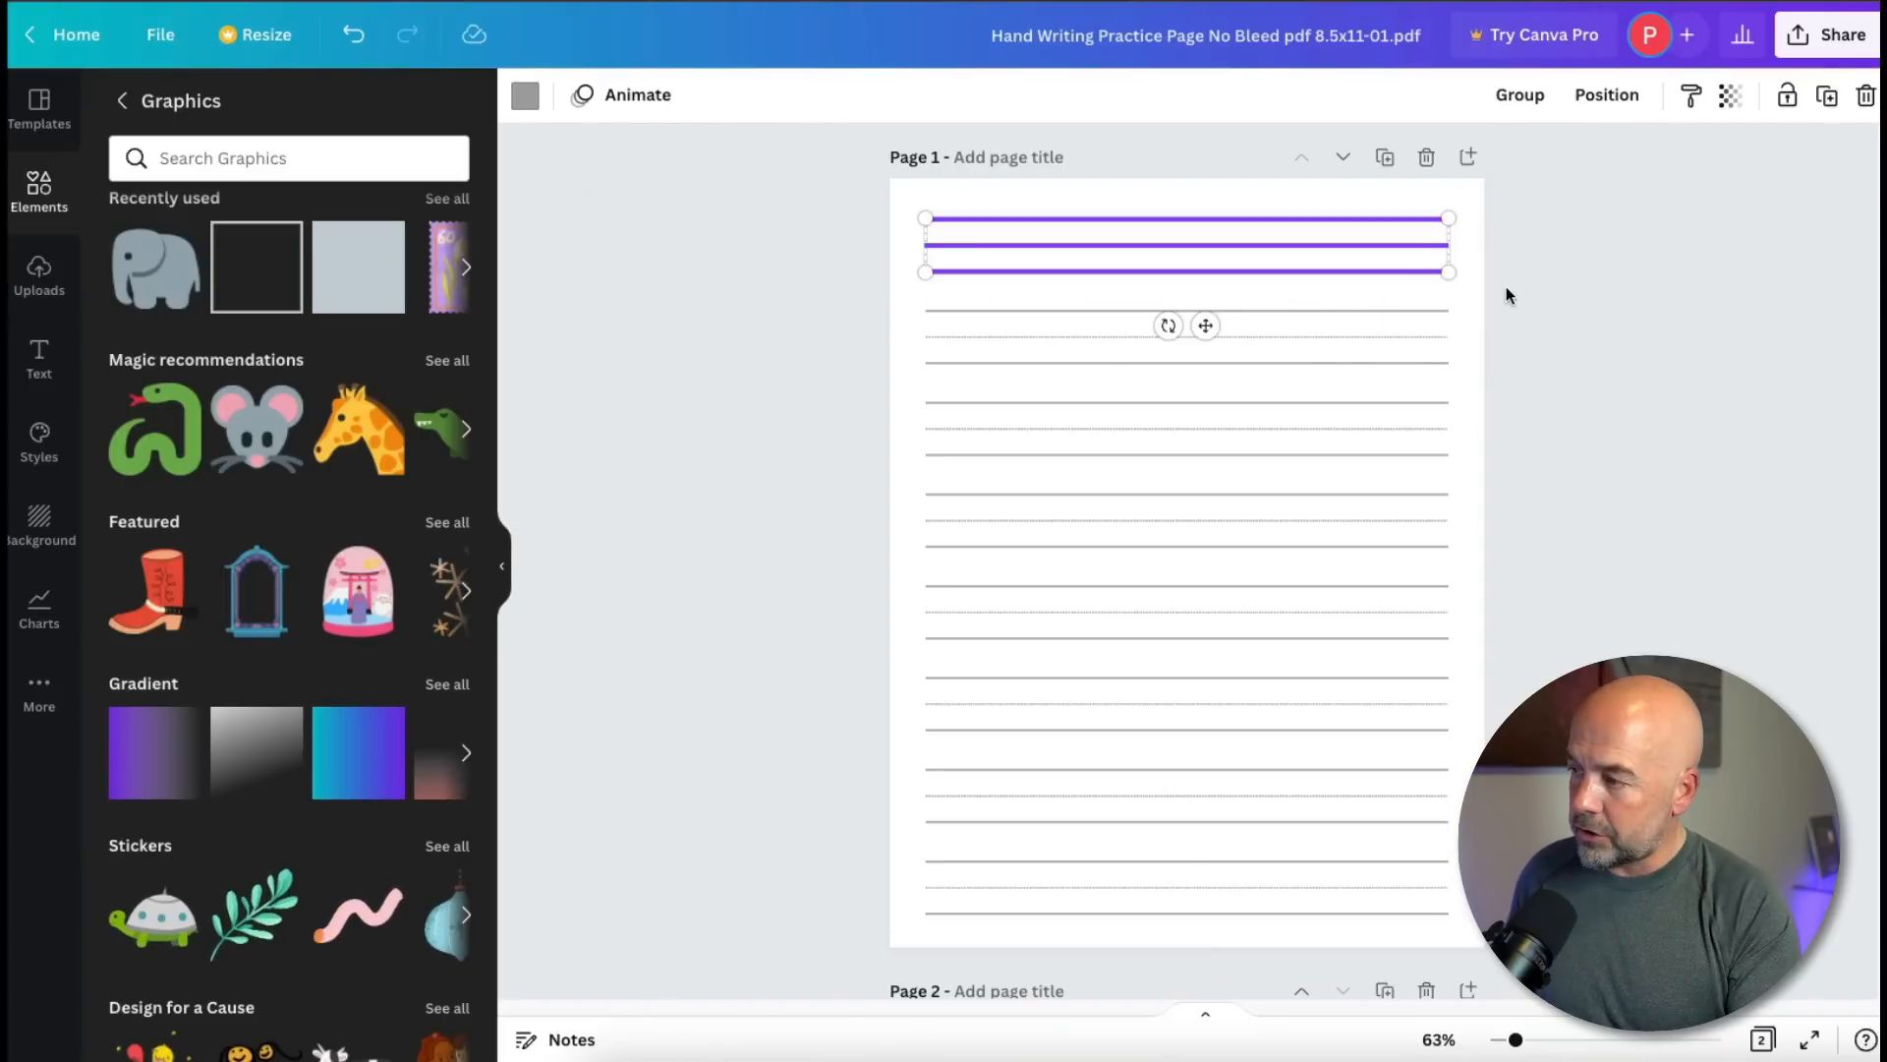
key(Delete)
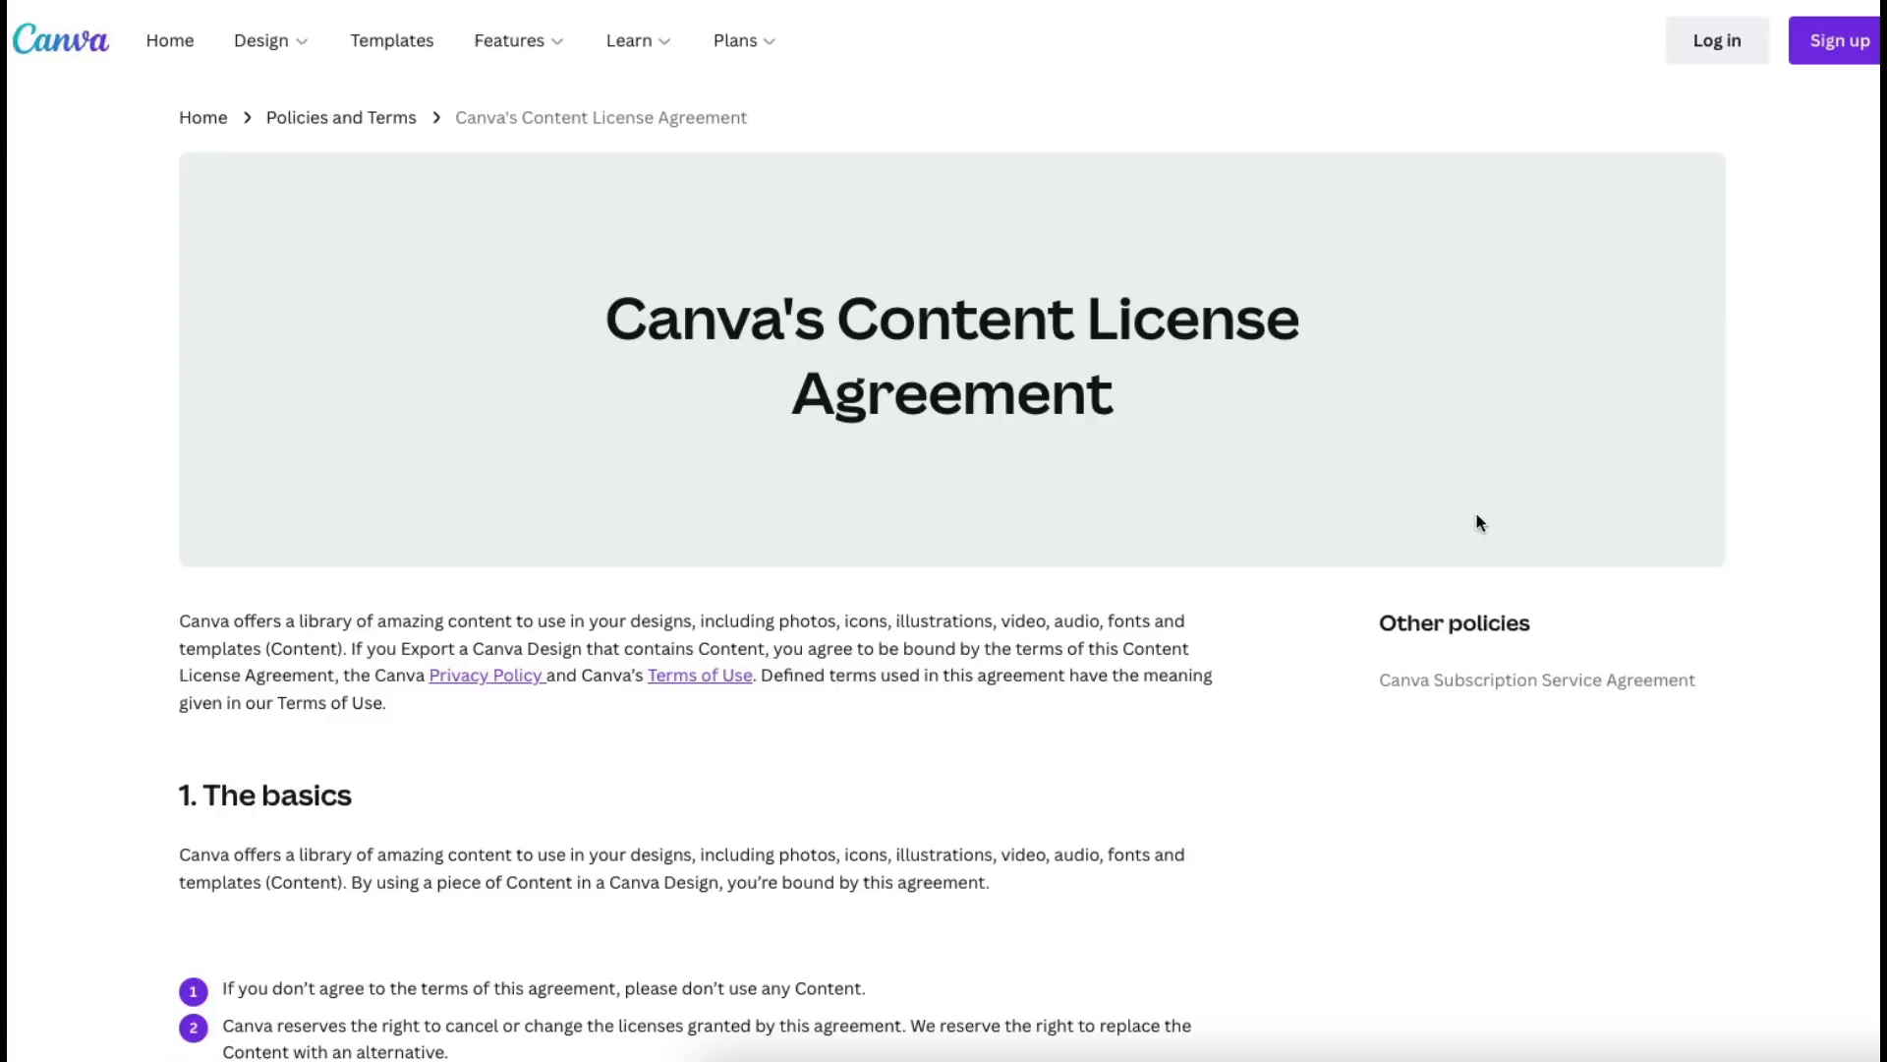
- Read the basics and Free Content licenses sections of Canva's Content License Agreement
scroll(1548, 537, down, 10)
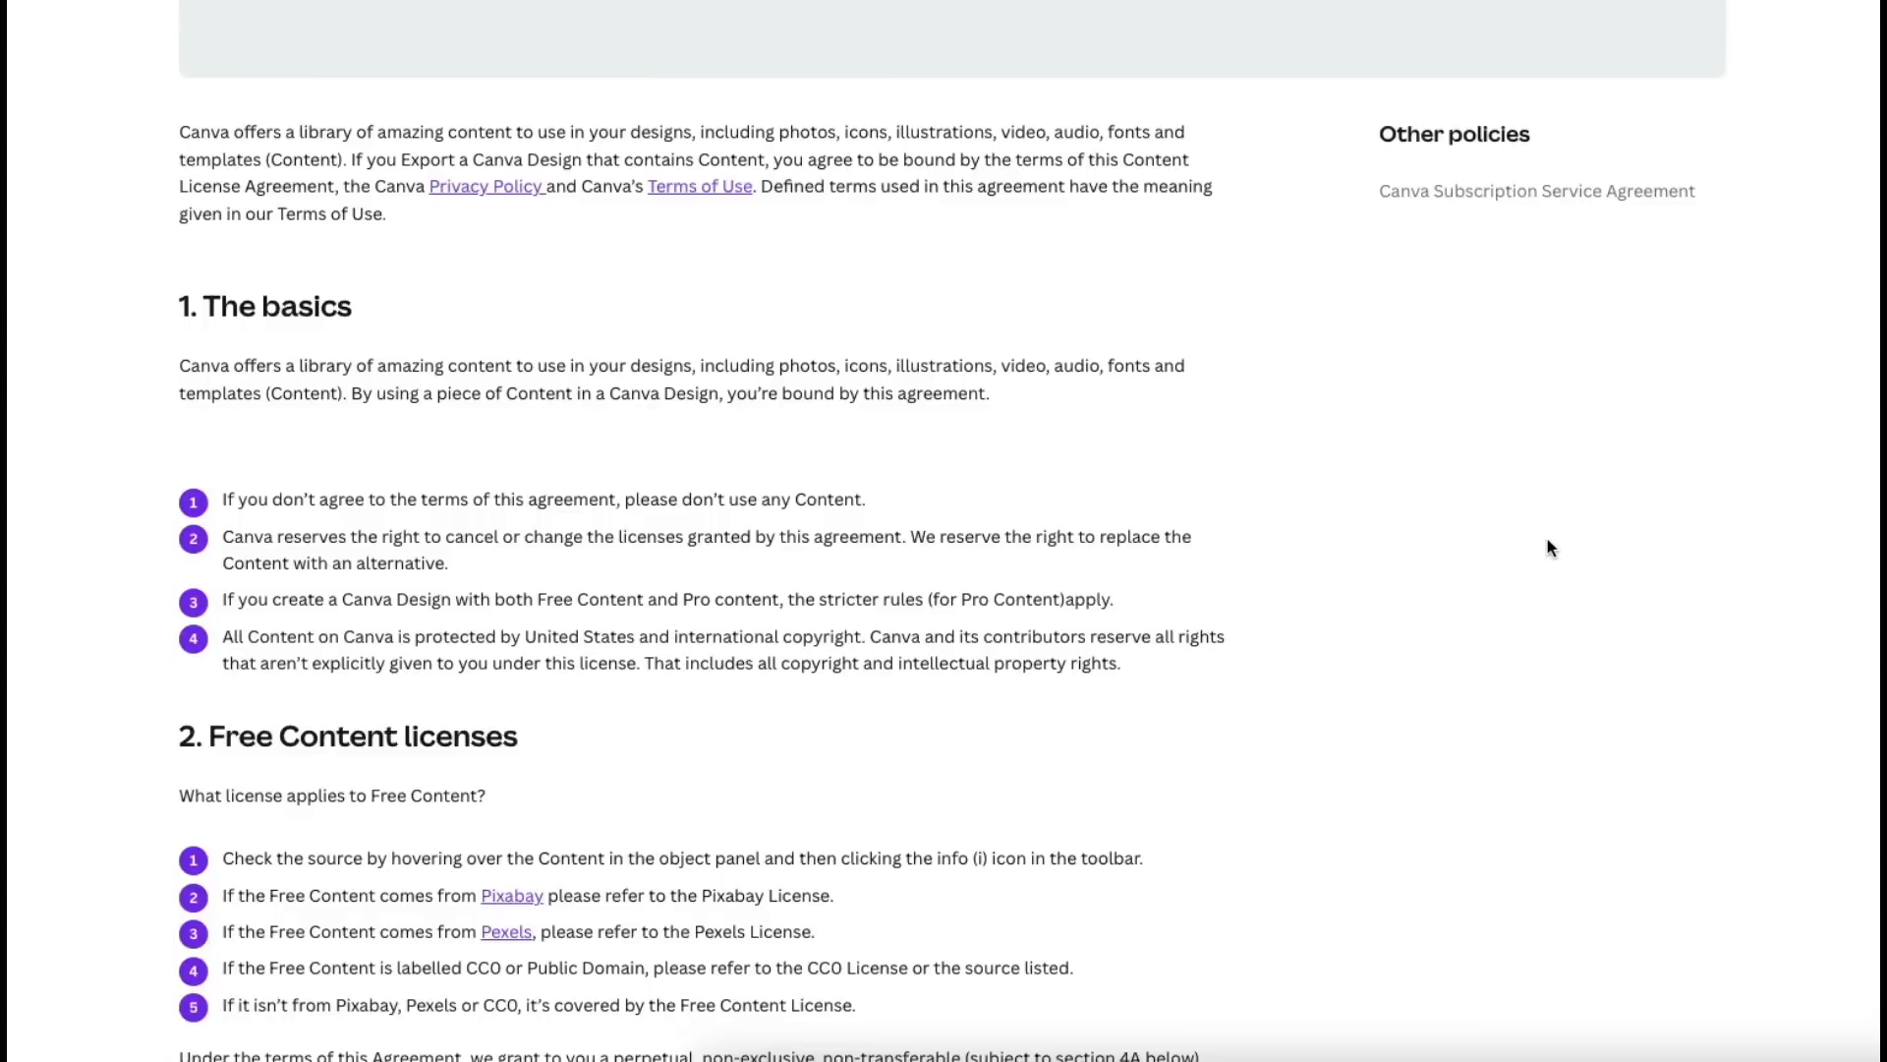
scroll(1548, 539, down, 8)
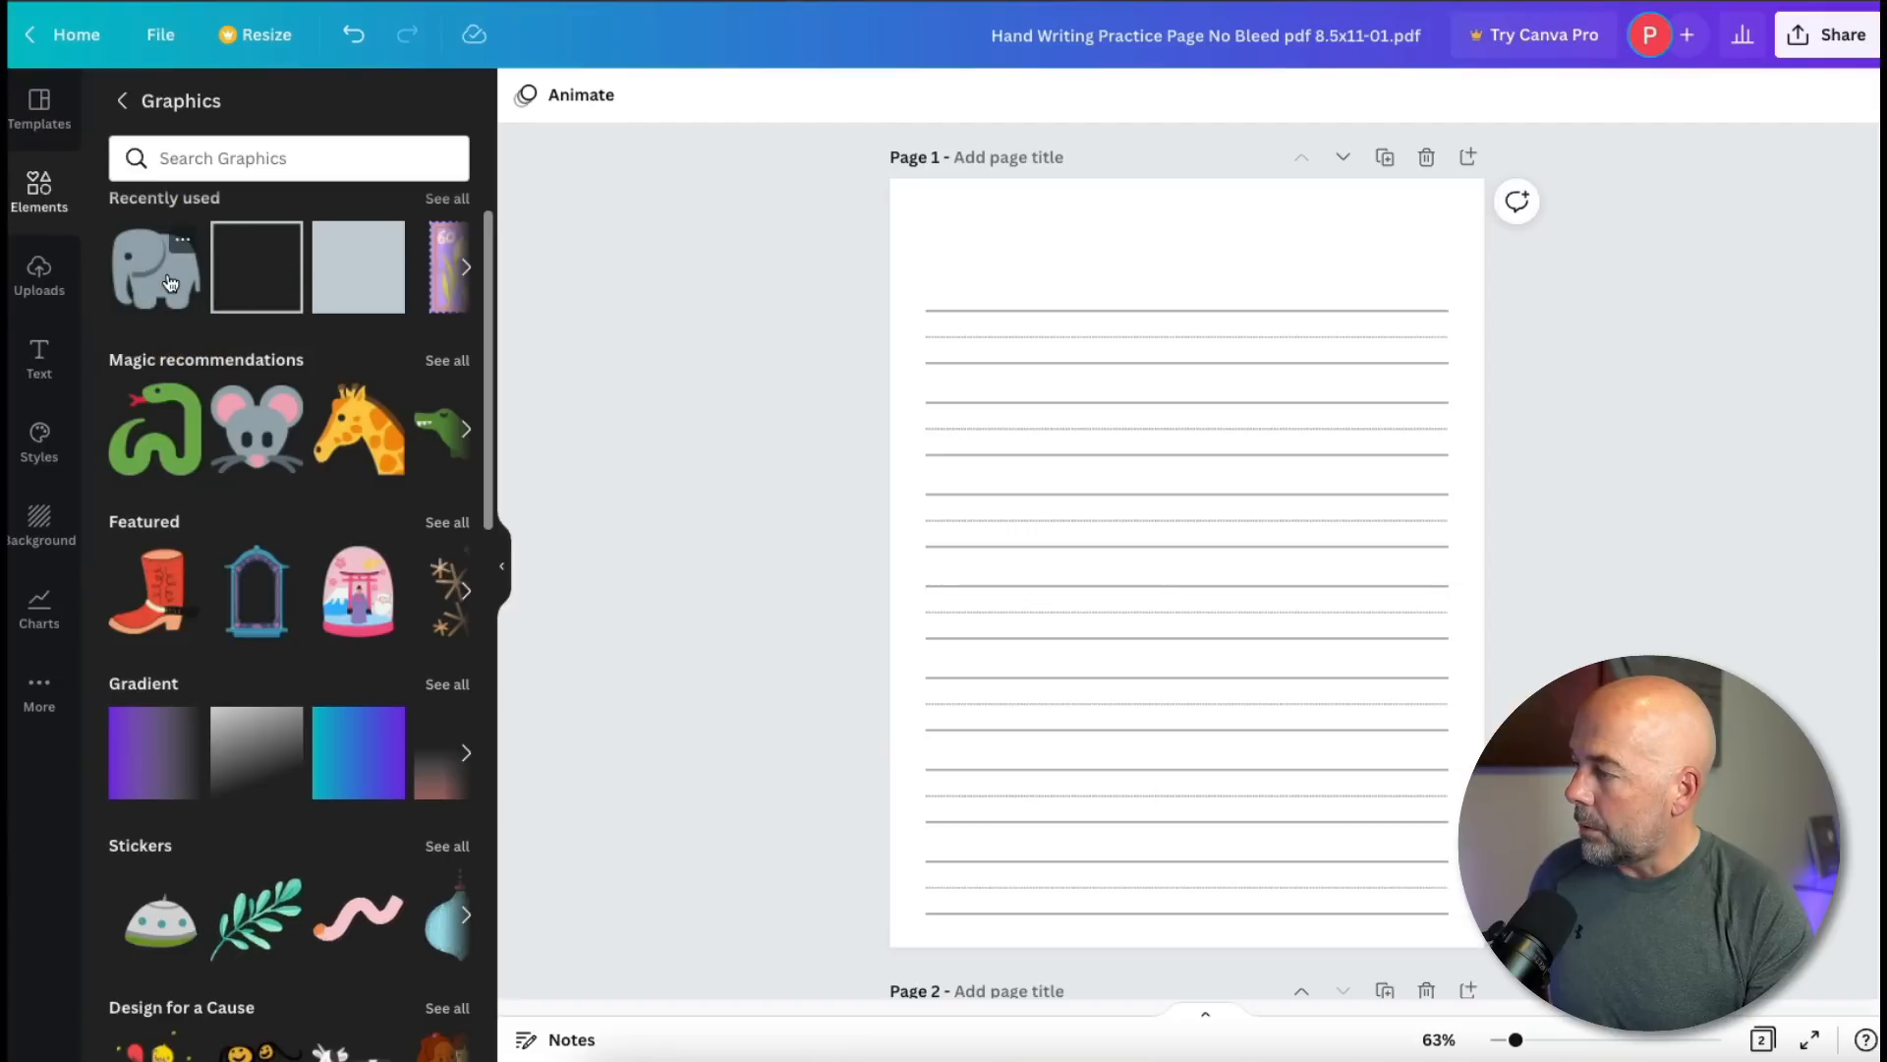
- Add the elephant graphic to page 1 and shrink it to stand on the first line near the page's right edge
drag(170, 283, 1286, 240)
drag(1470, 396, 1382, 283)
click(1651, 414)
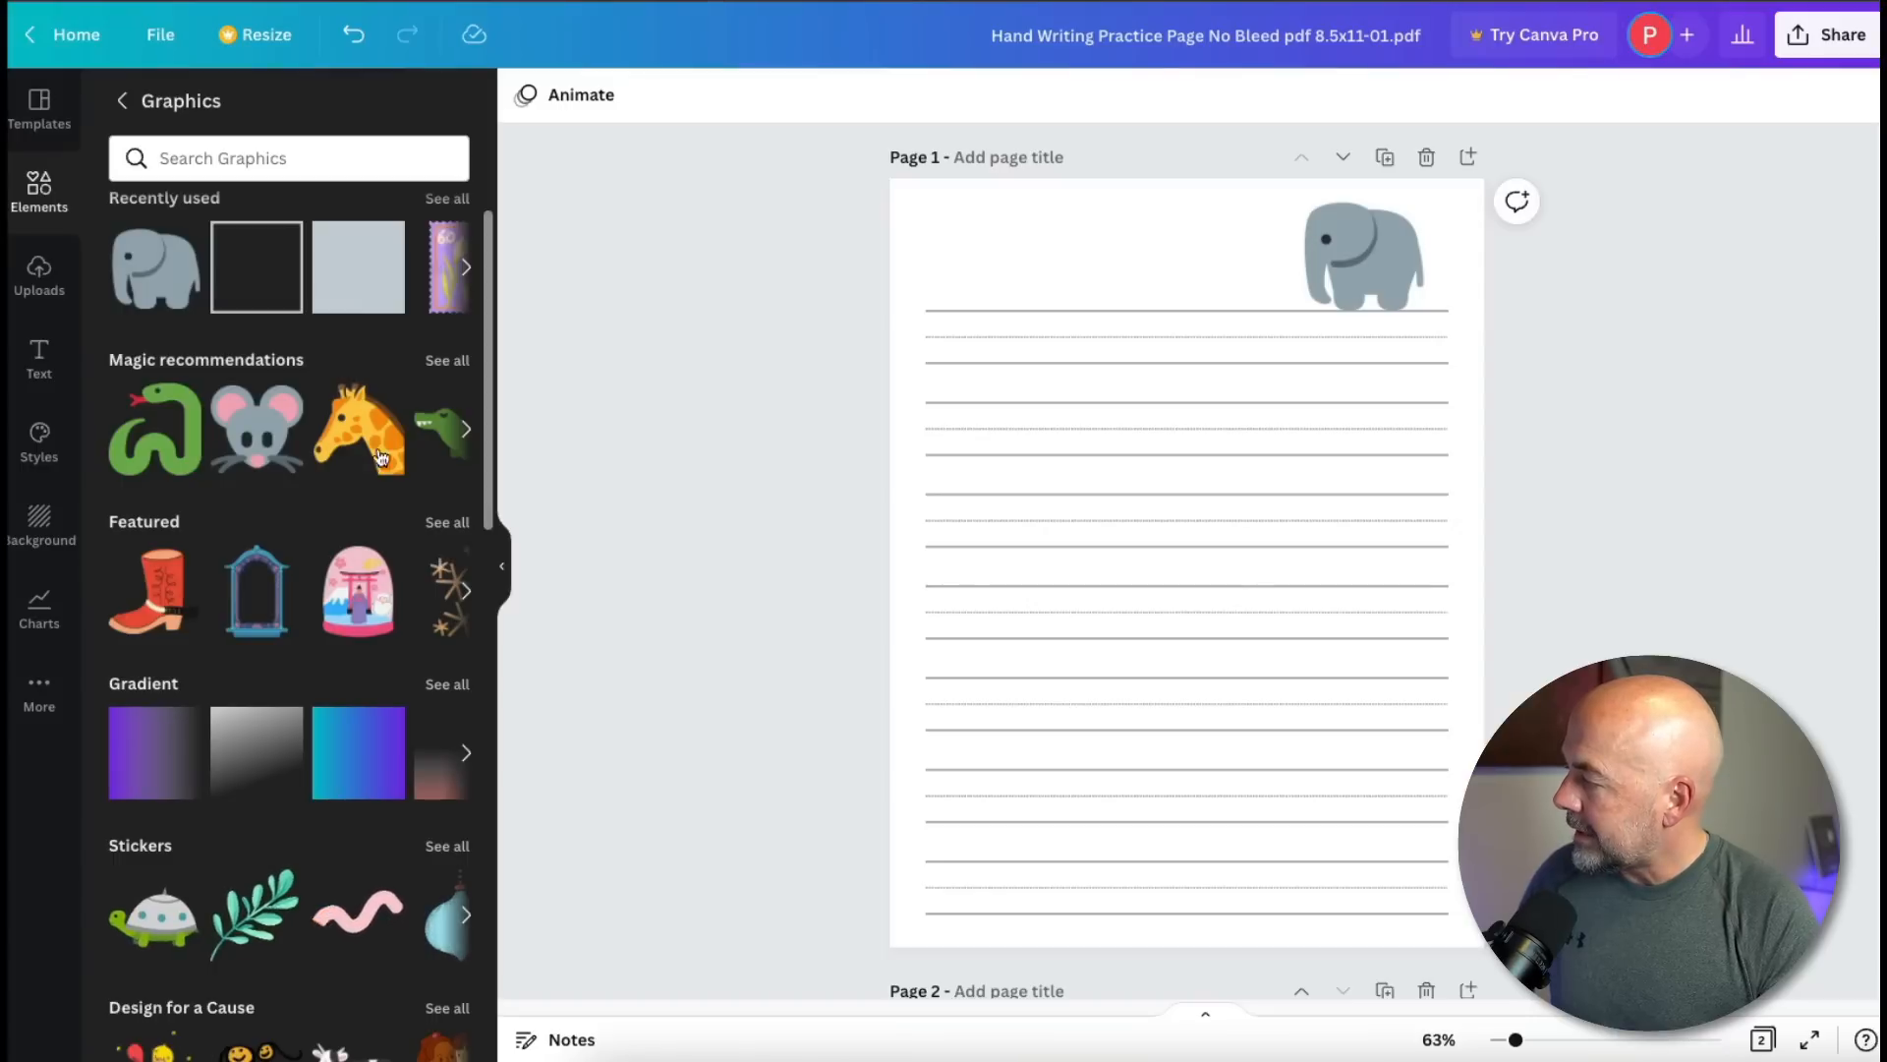
- Search the text styles for "student" and add a Canva Student Font Dotted text to page 1
click(39, 363)
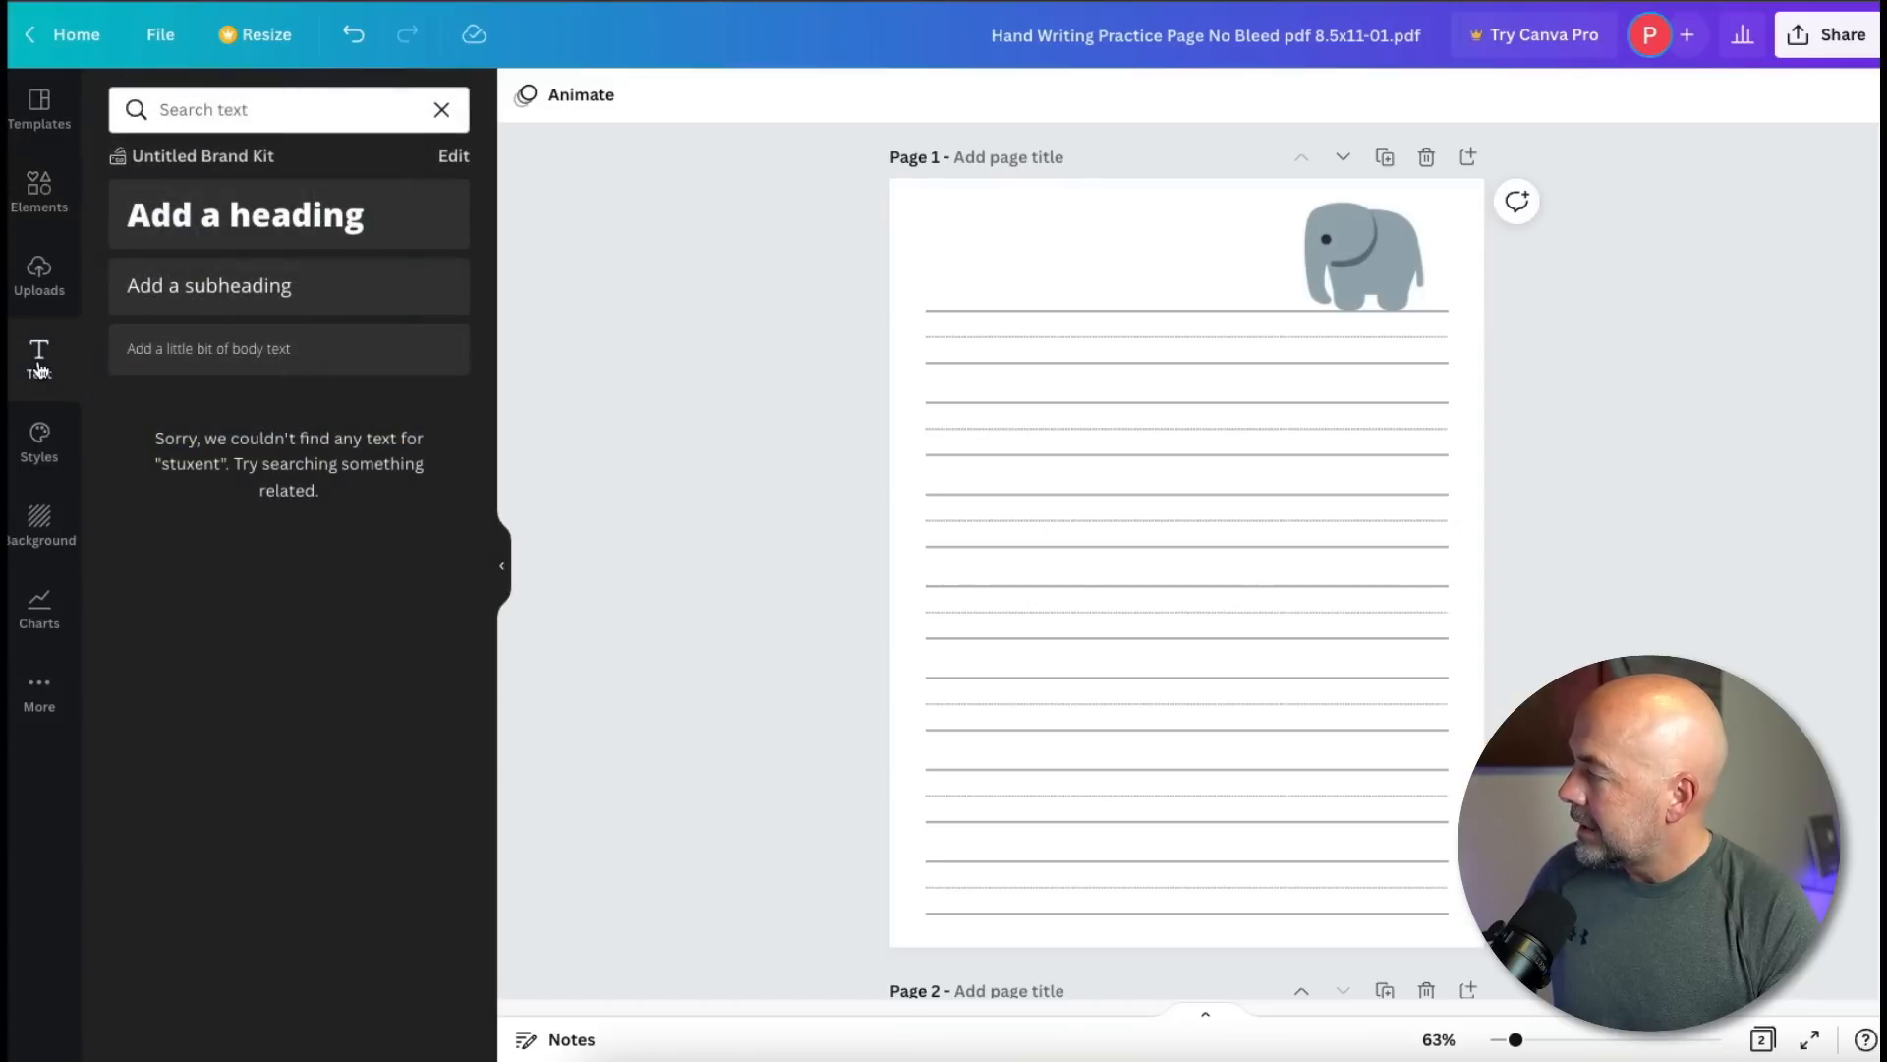
click(186, 110)
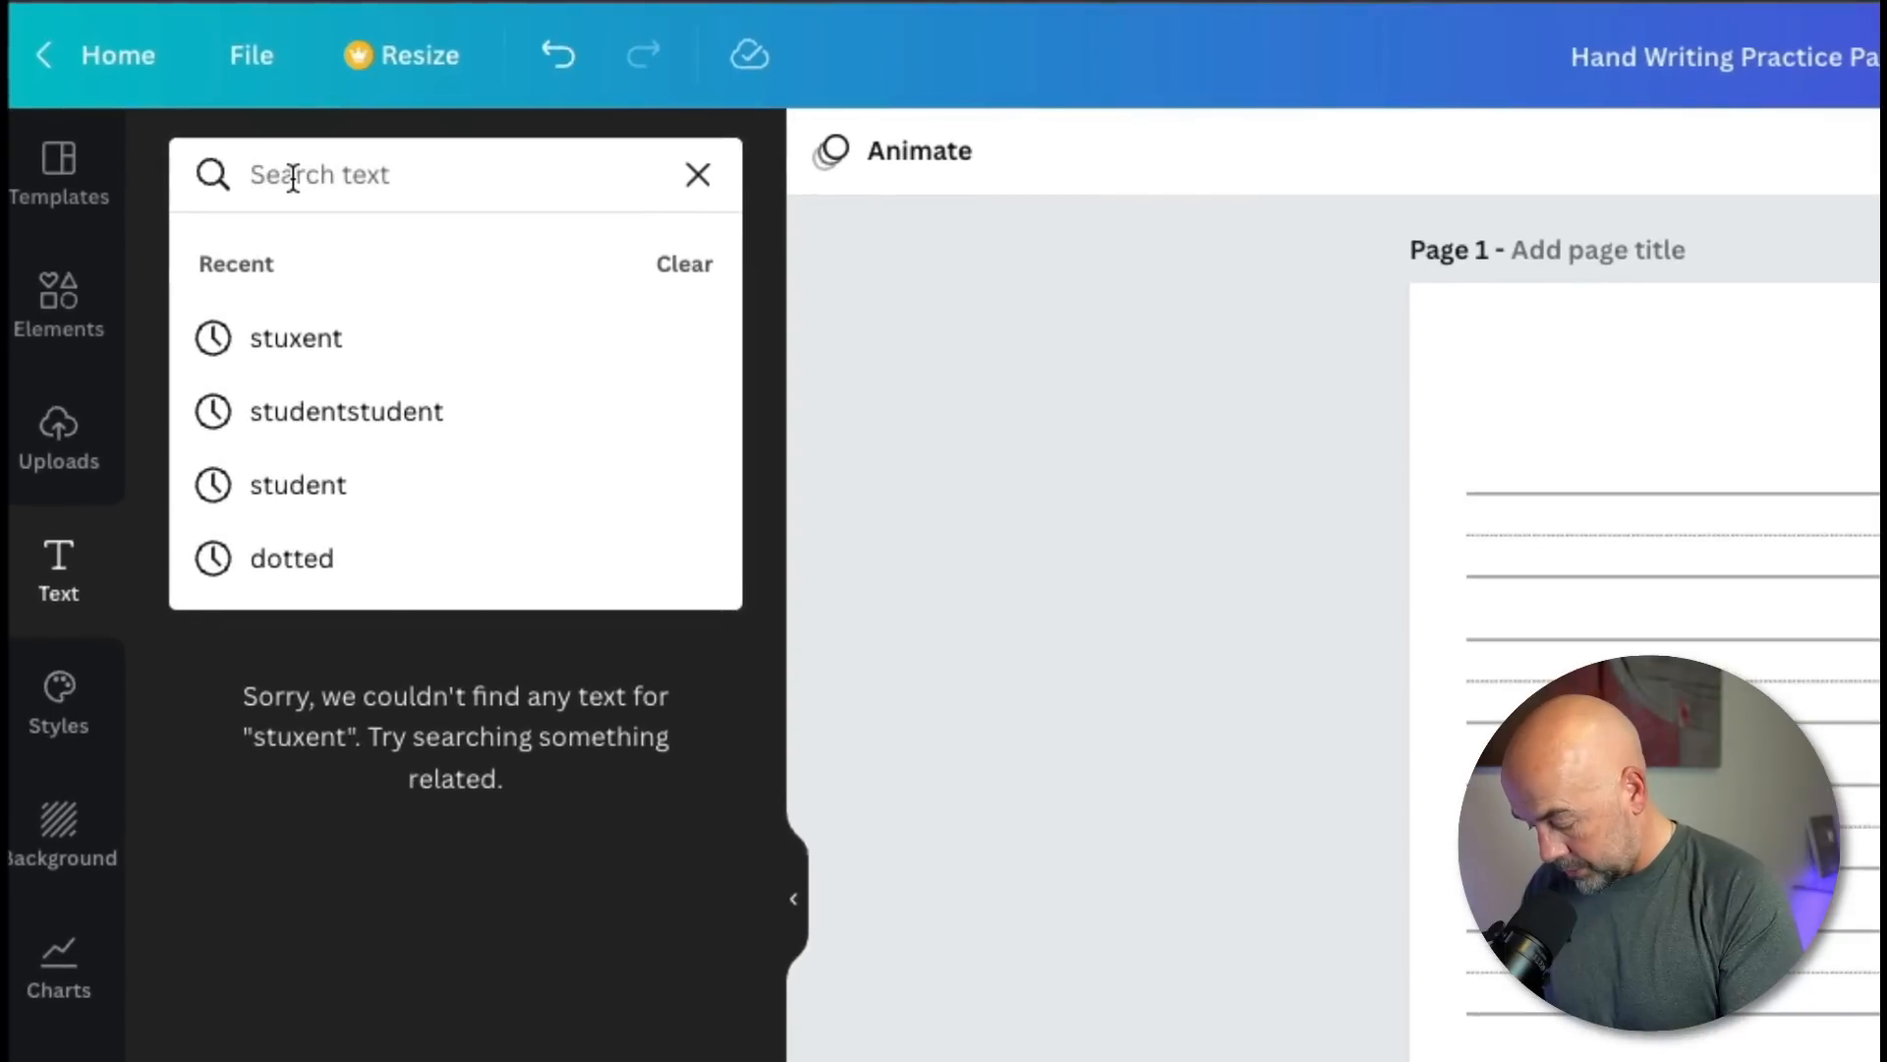
text(student)
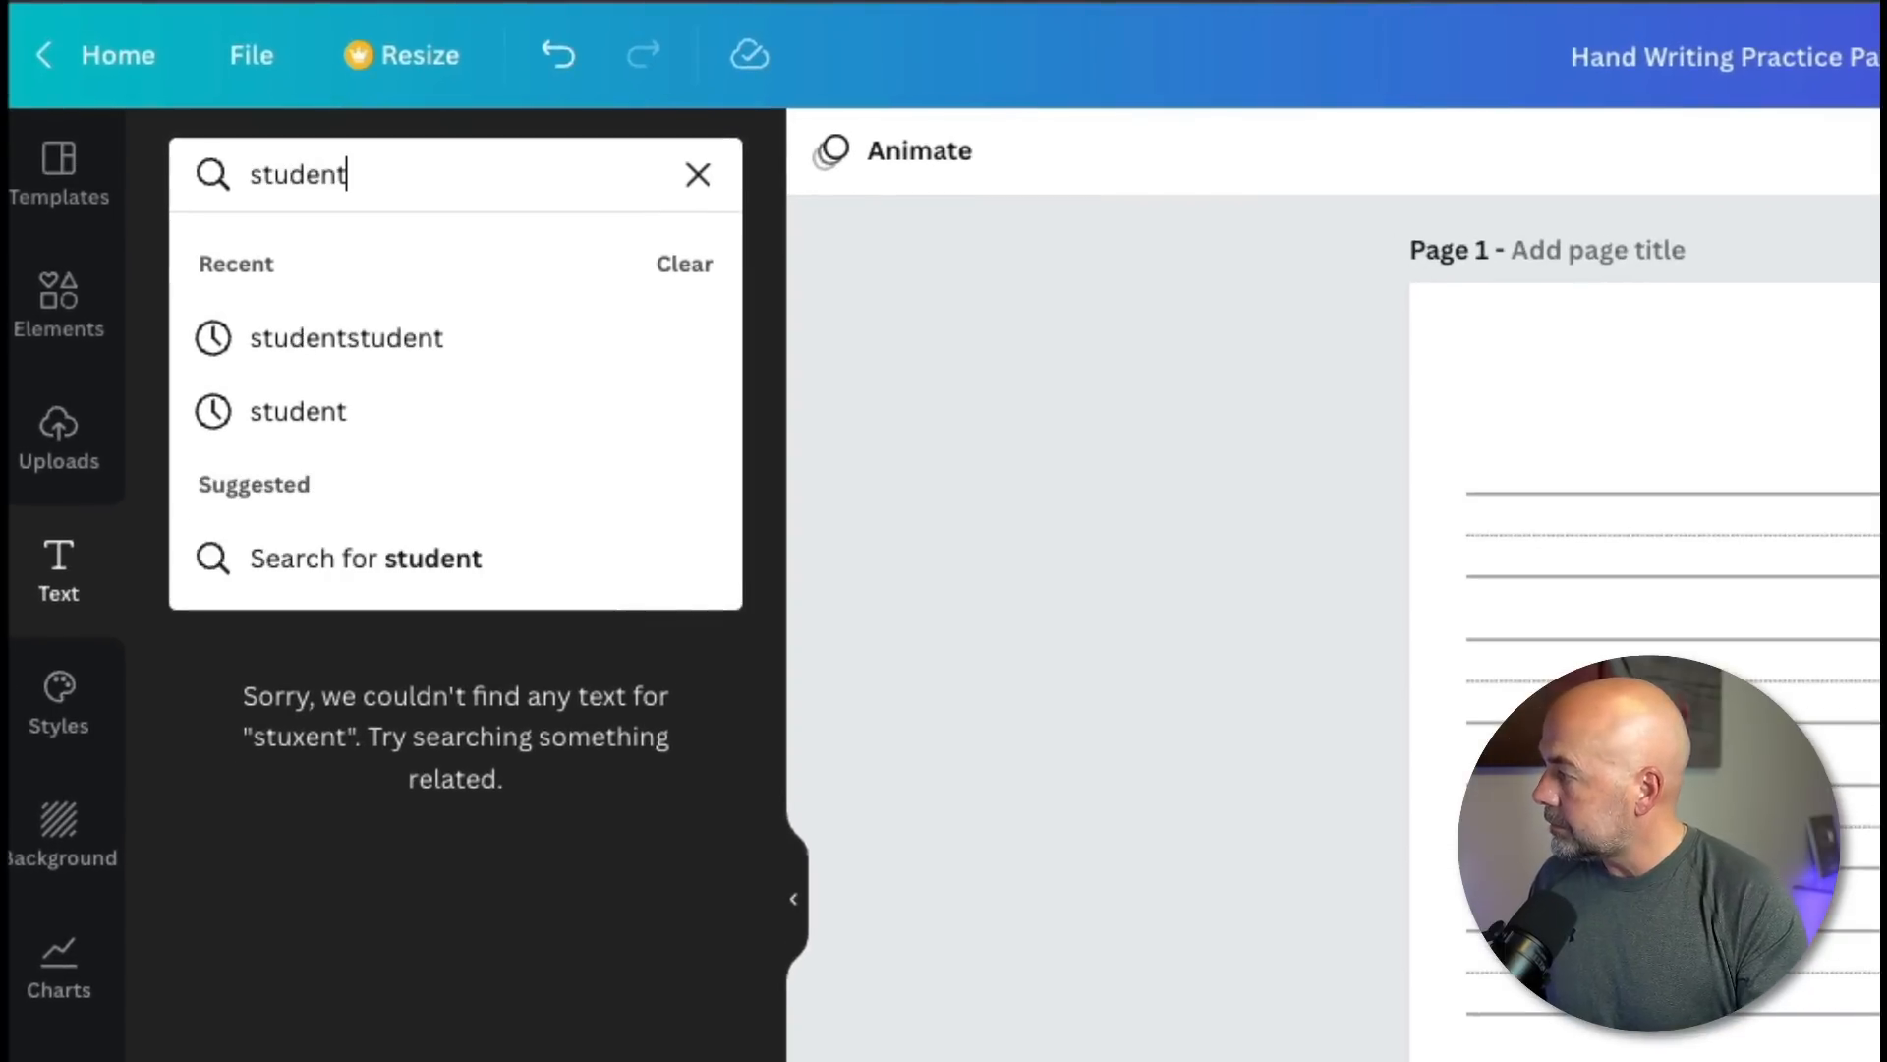
key(Return)
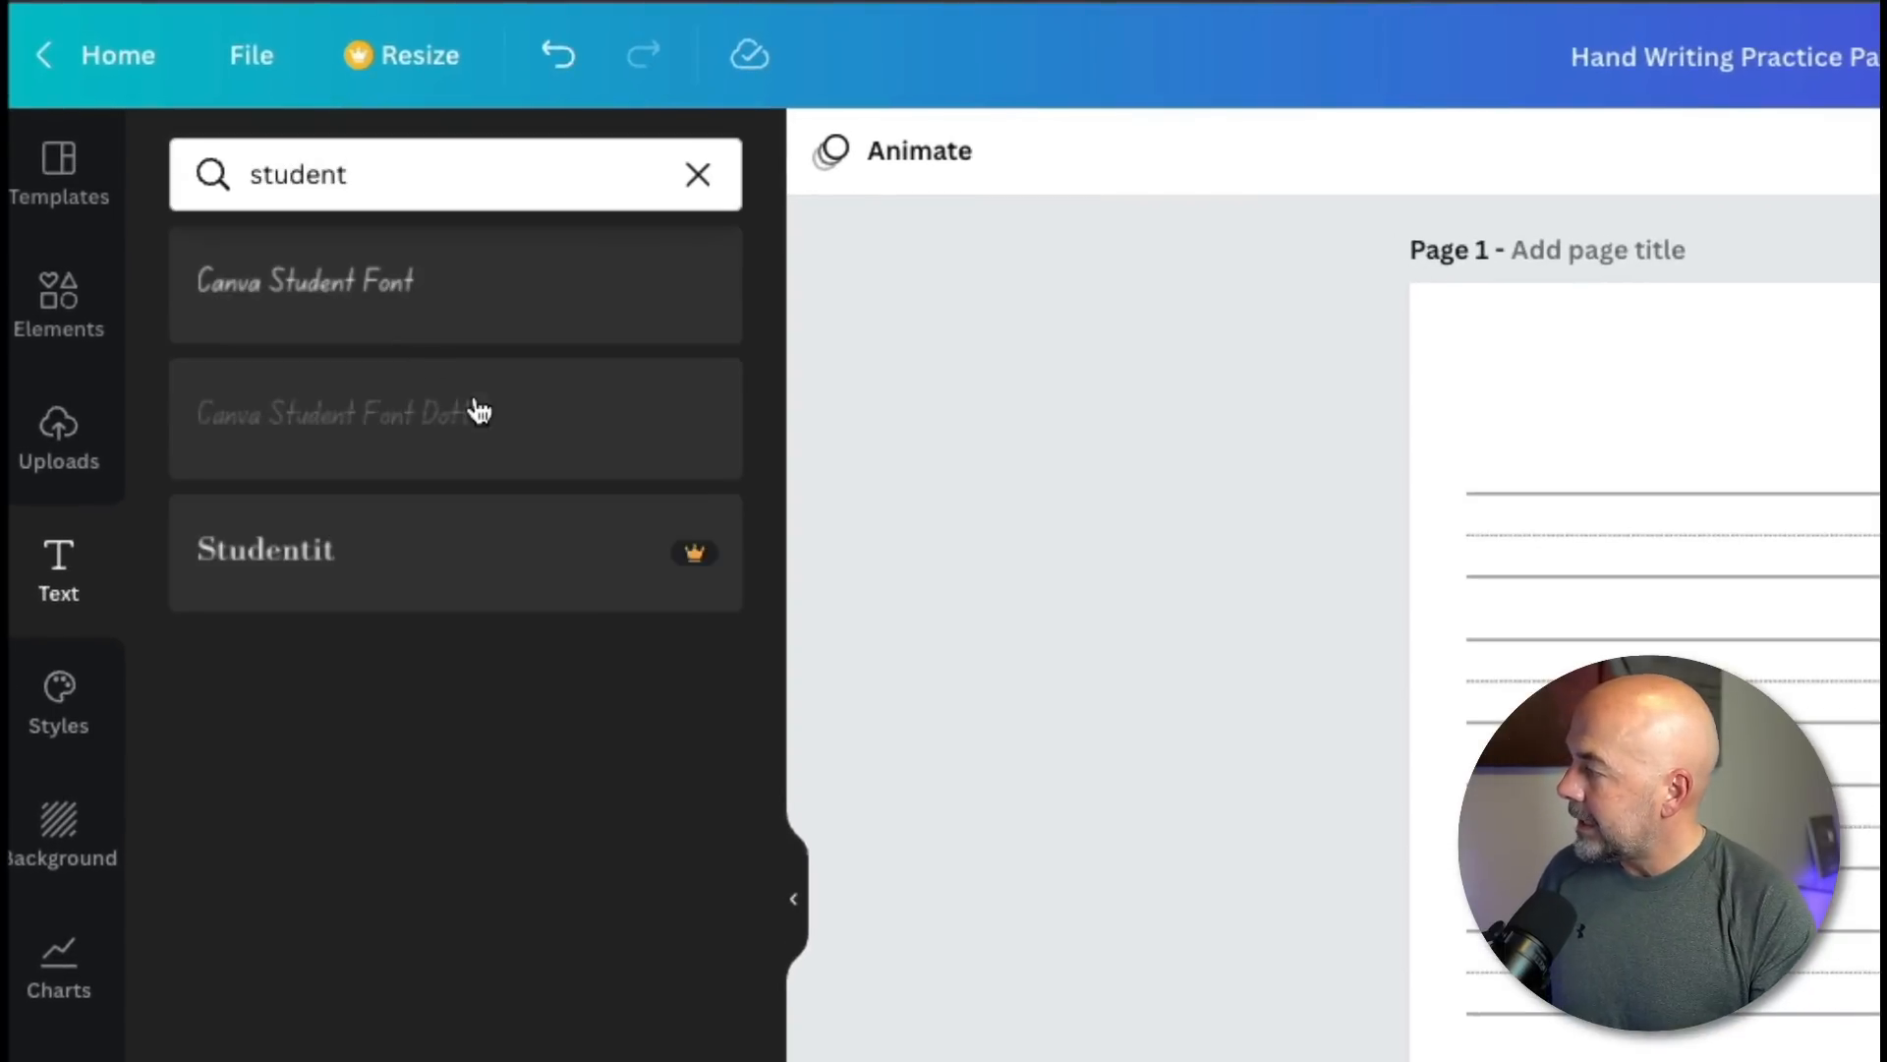
click(325, 439)
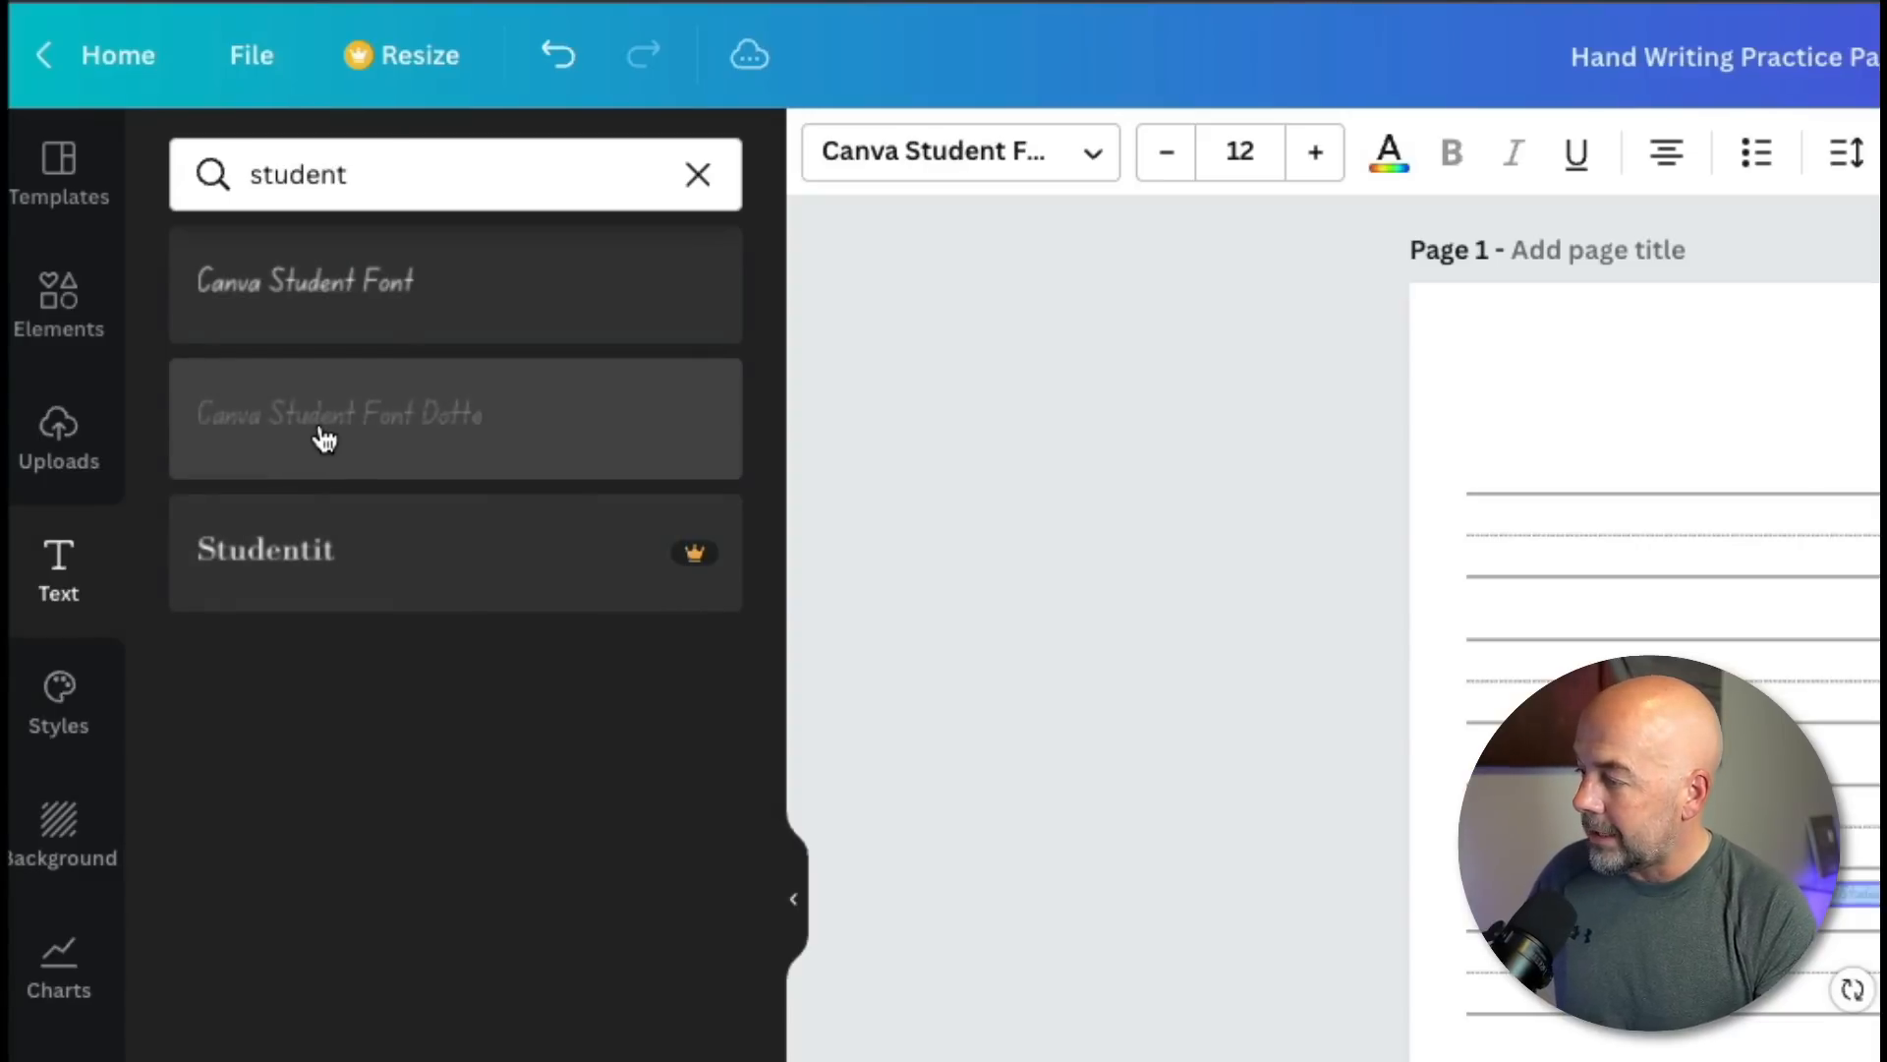
- Enlarge the dotted text to size 67.3 on the second set of lines and replace its wording with "I Love Elephants"
drag(1237, 570, 1704, 634)
drag(1468, 638, 1259, 483)
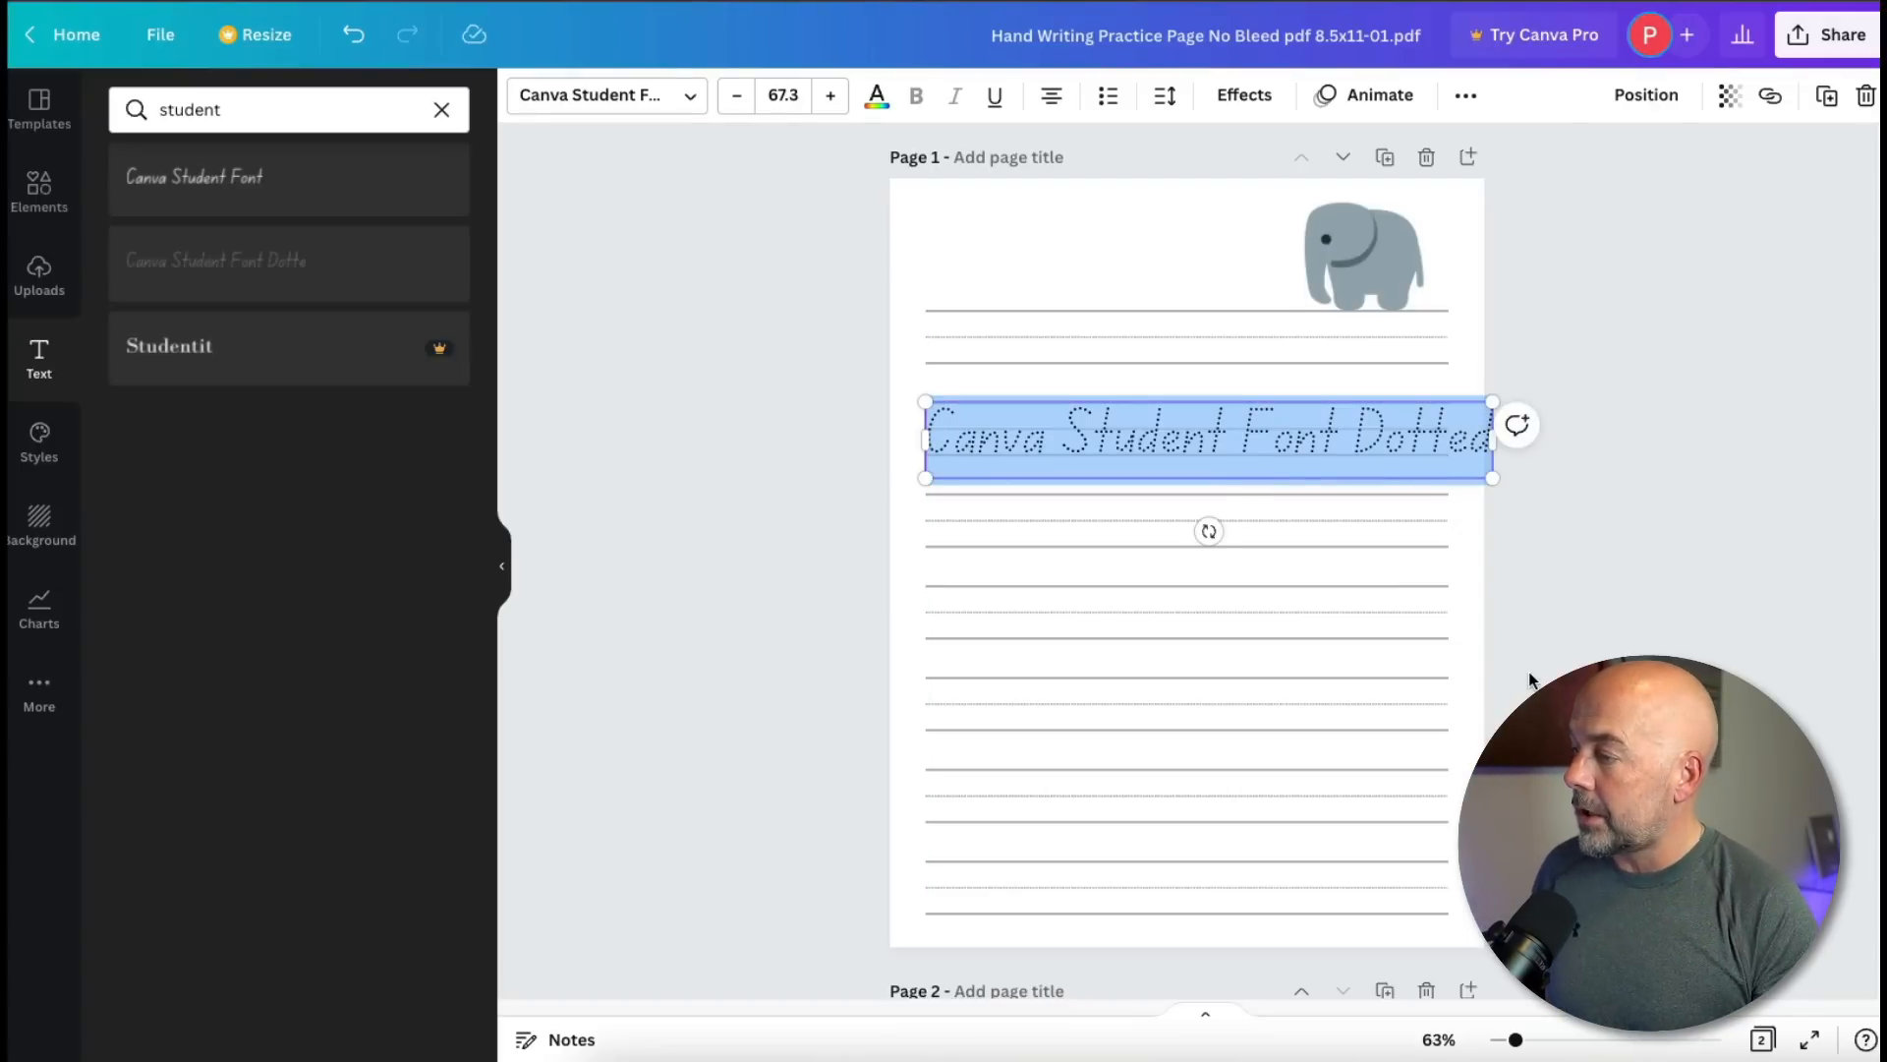
text(L)
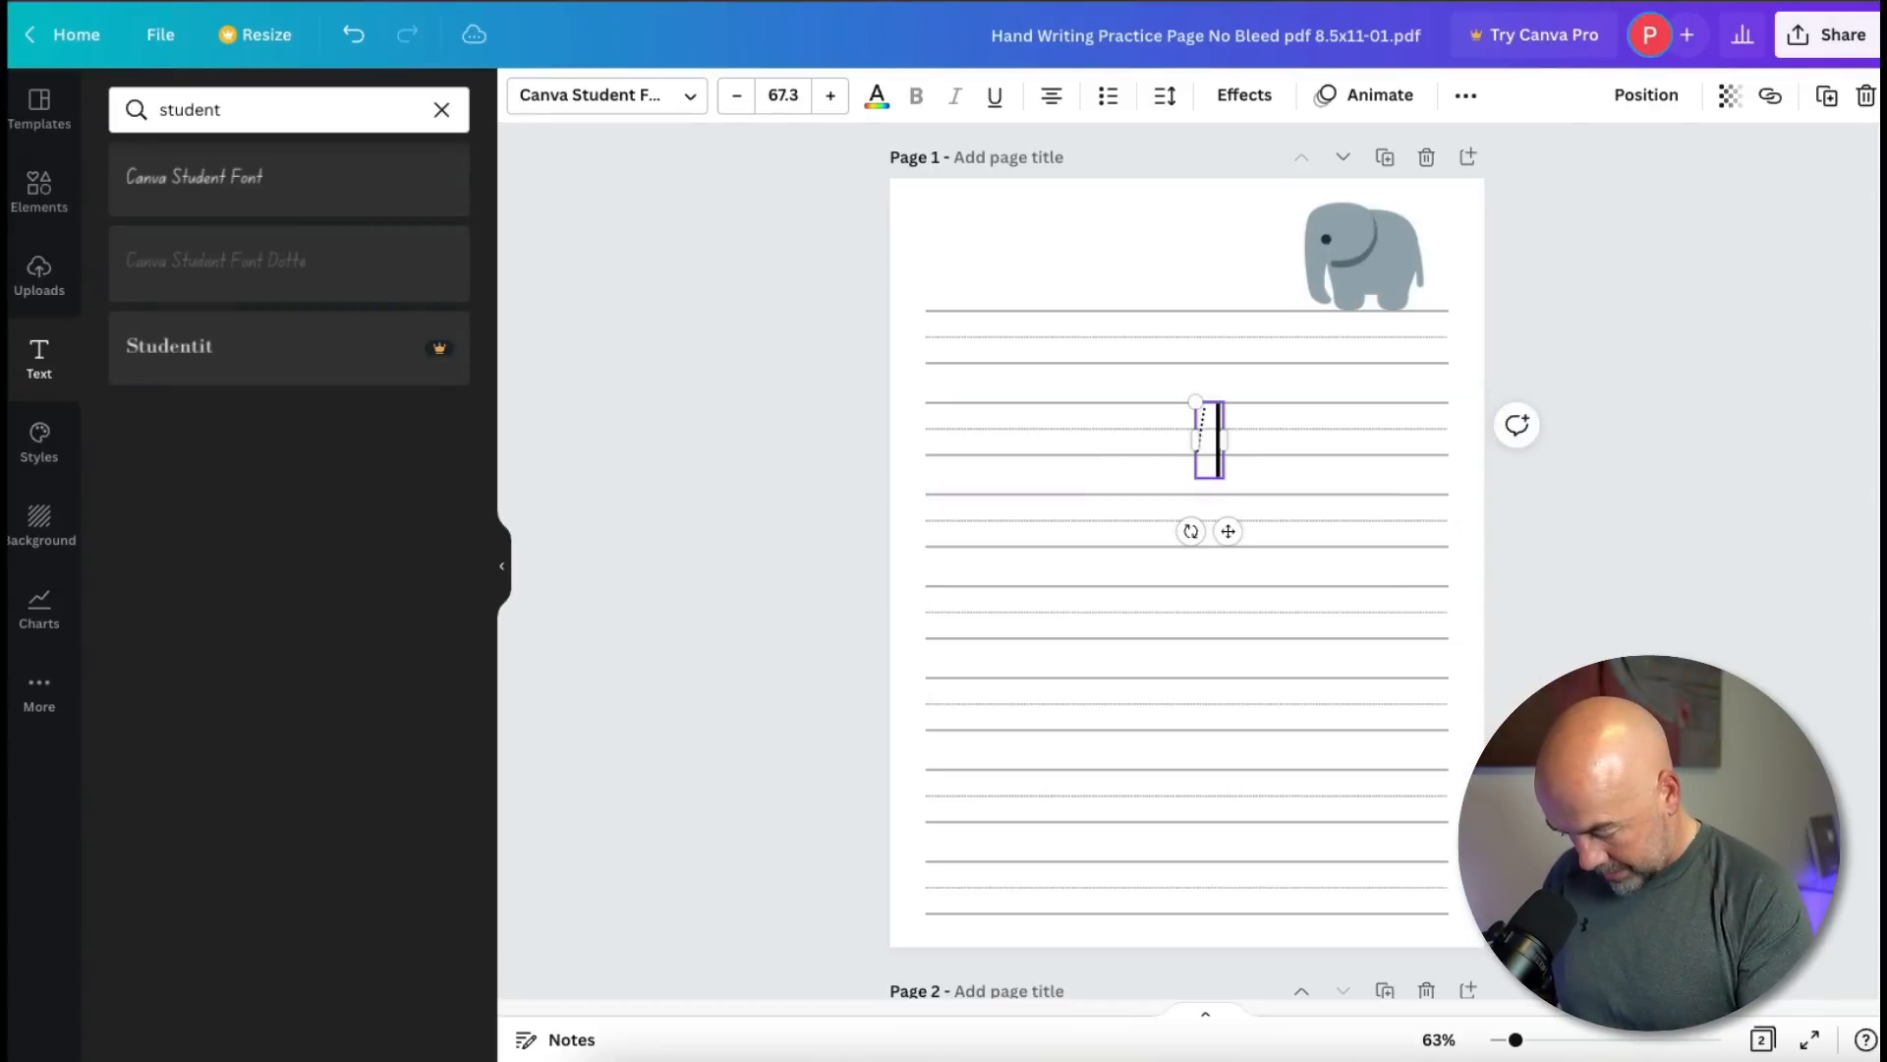
text(ove Elephants)
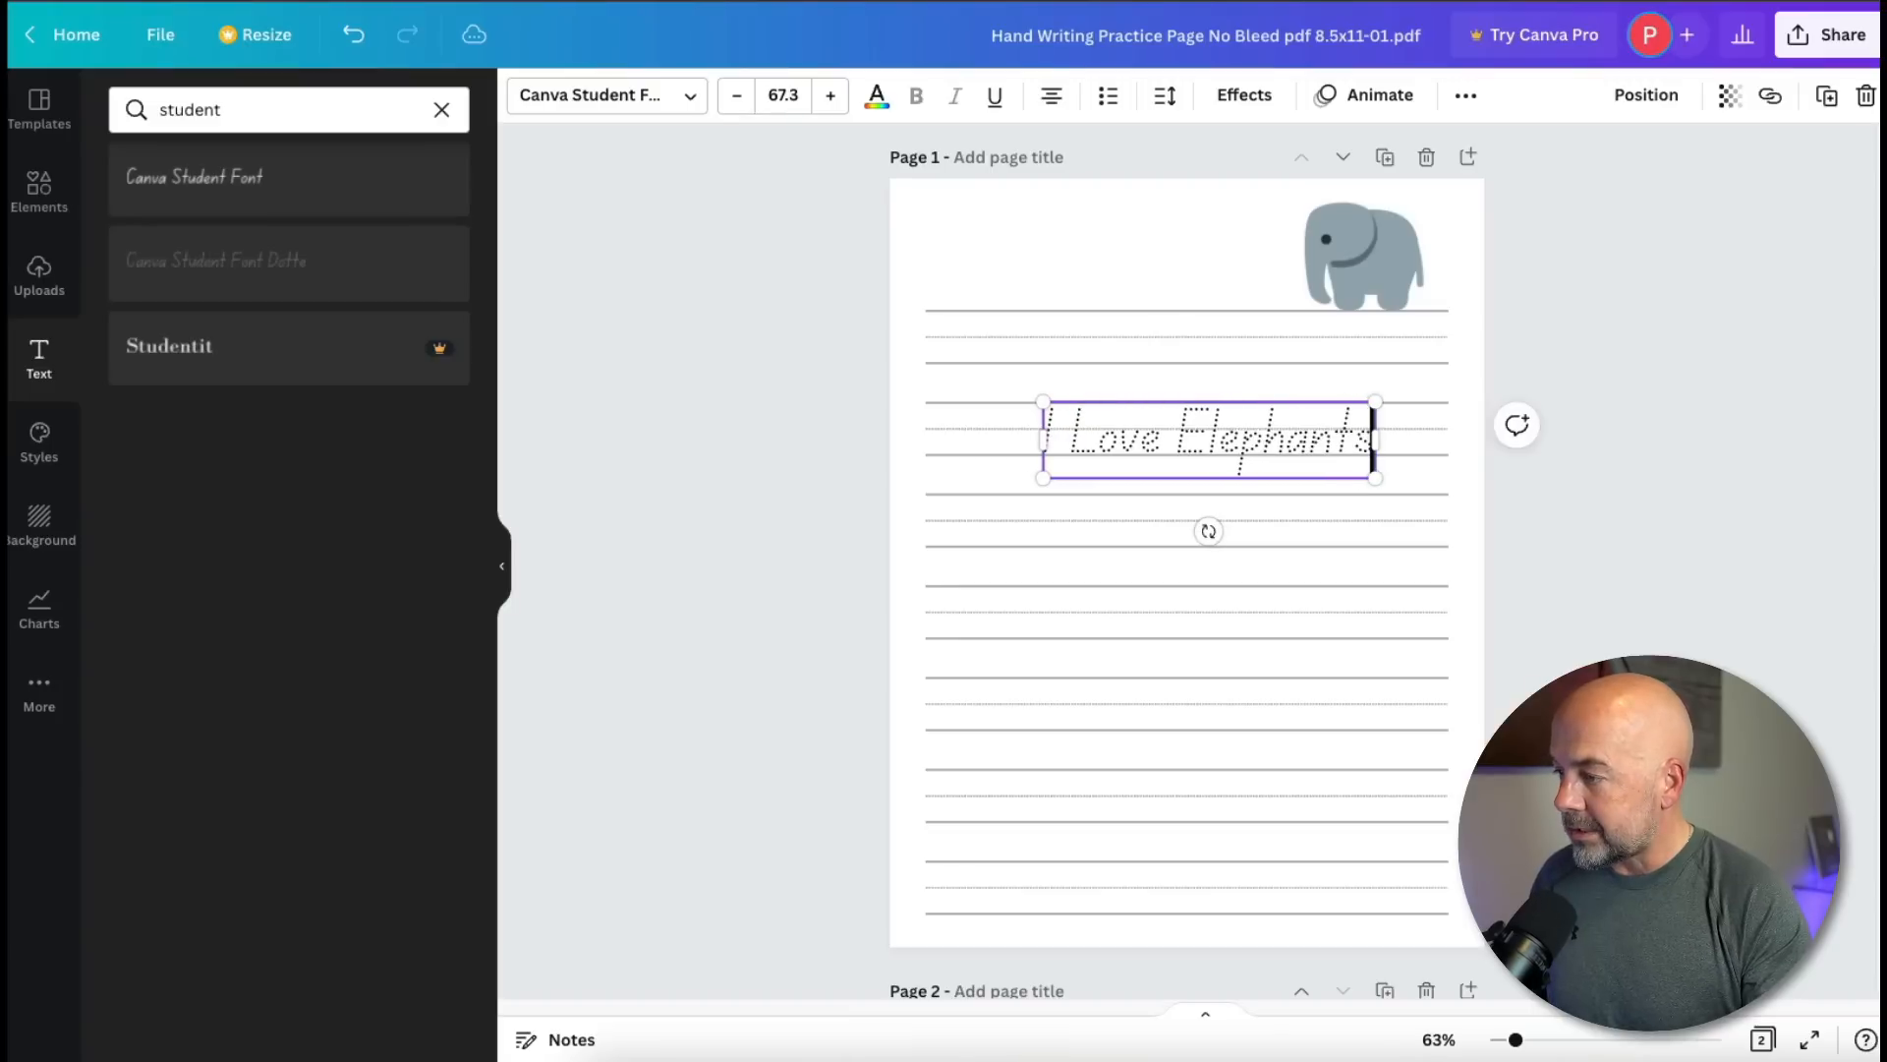
- Move the "I Love Elephants" text to the start of the line set and set its font size to 66.3
drag(1330, 477, 1215, 481)
click(835, 108)
click(737, 108)
click(737, 108)
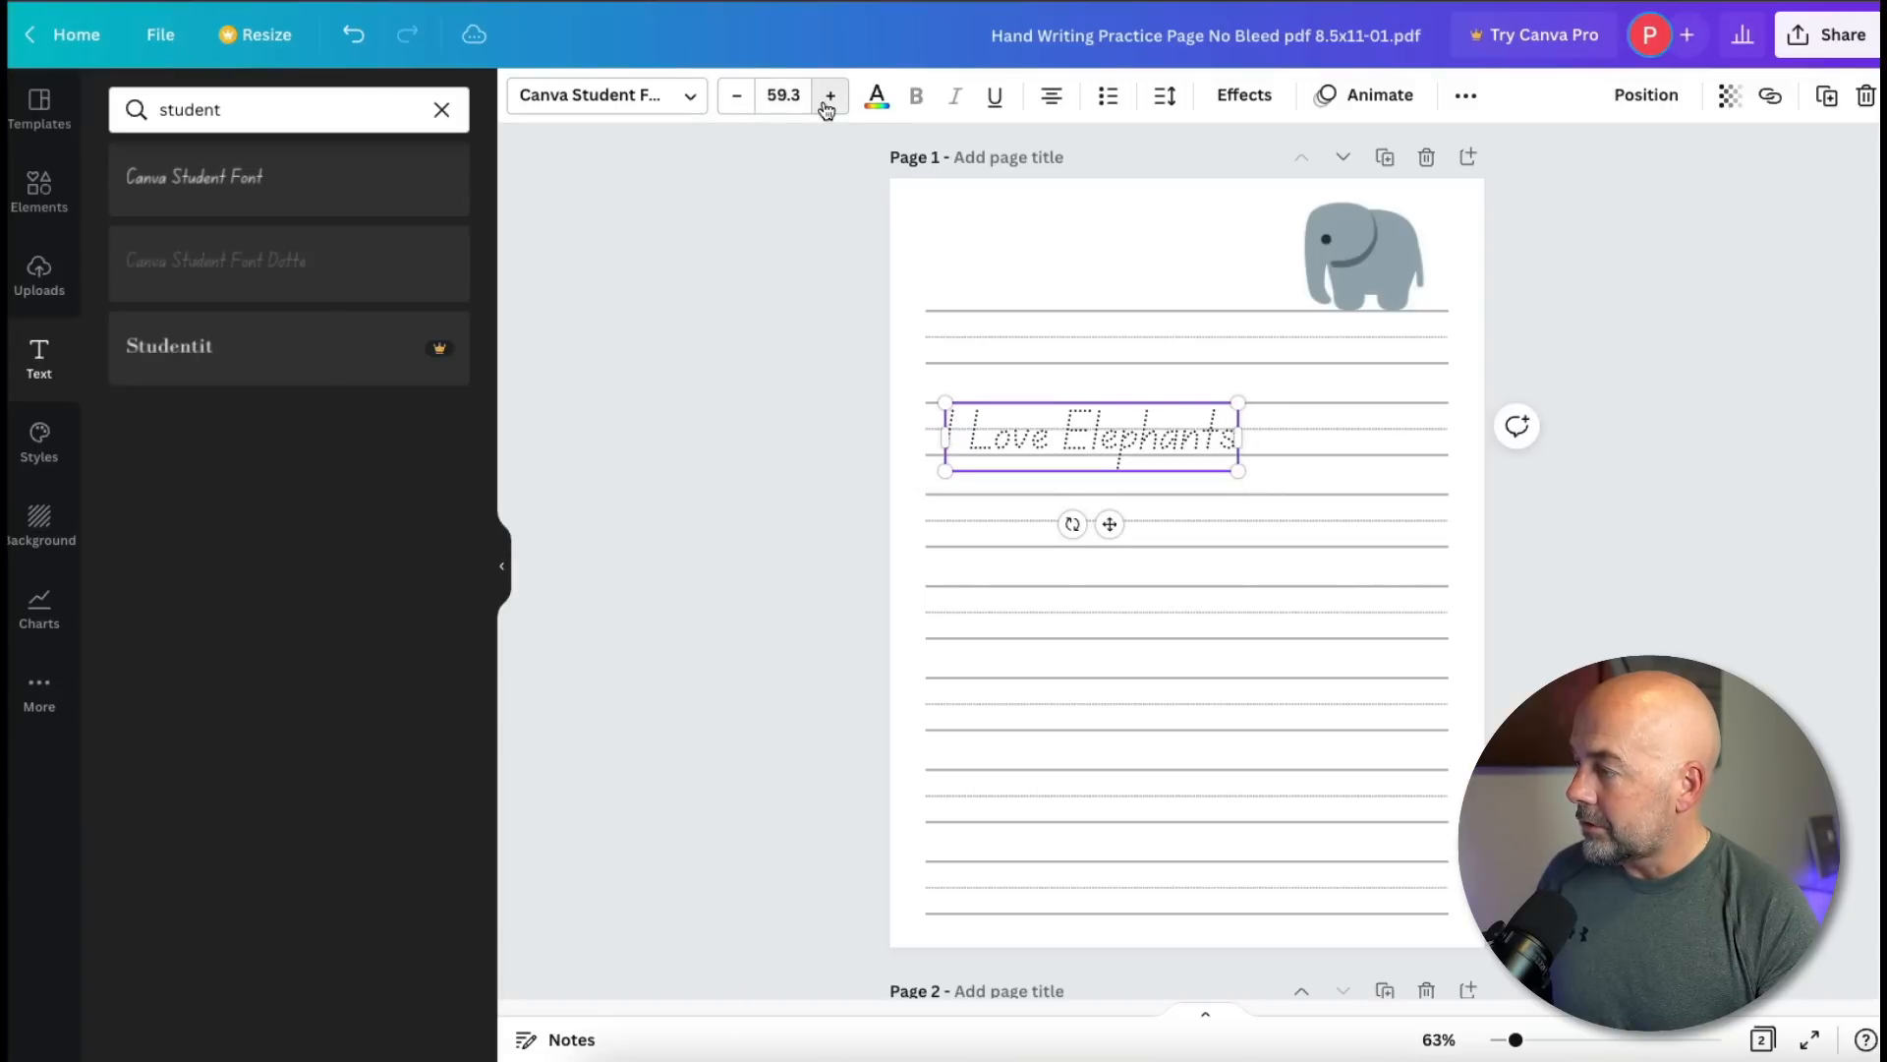
click(828, 103)
click(827, 103)
click(828, 104)
click(827, 104)
click(828, 103)
click(828, 103)
click(827, 104)
click(1423, 481)
- Recolour the "I Love Elephants" dotted text from the default colours to medium grey
click(1132, 447)
click(1138, 447)
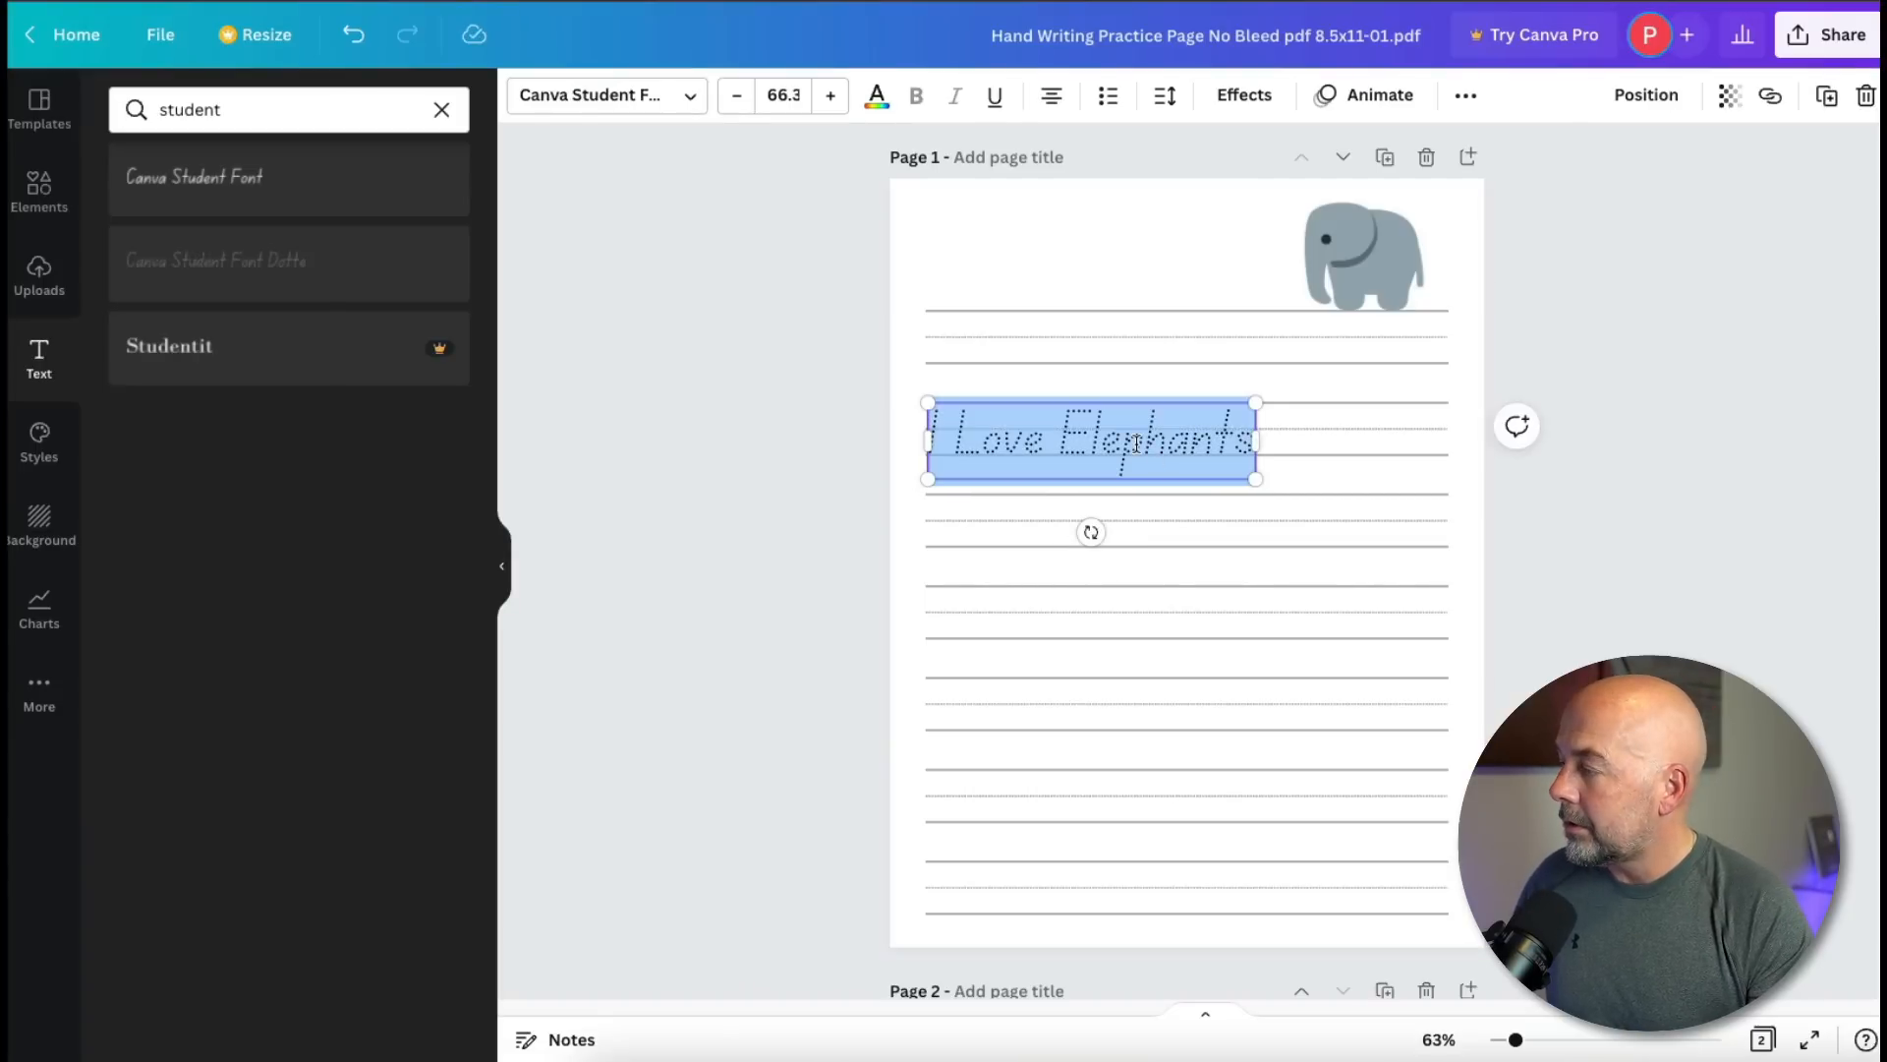
click(877, 98)
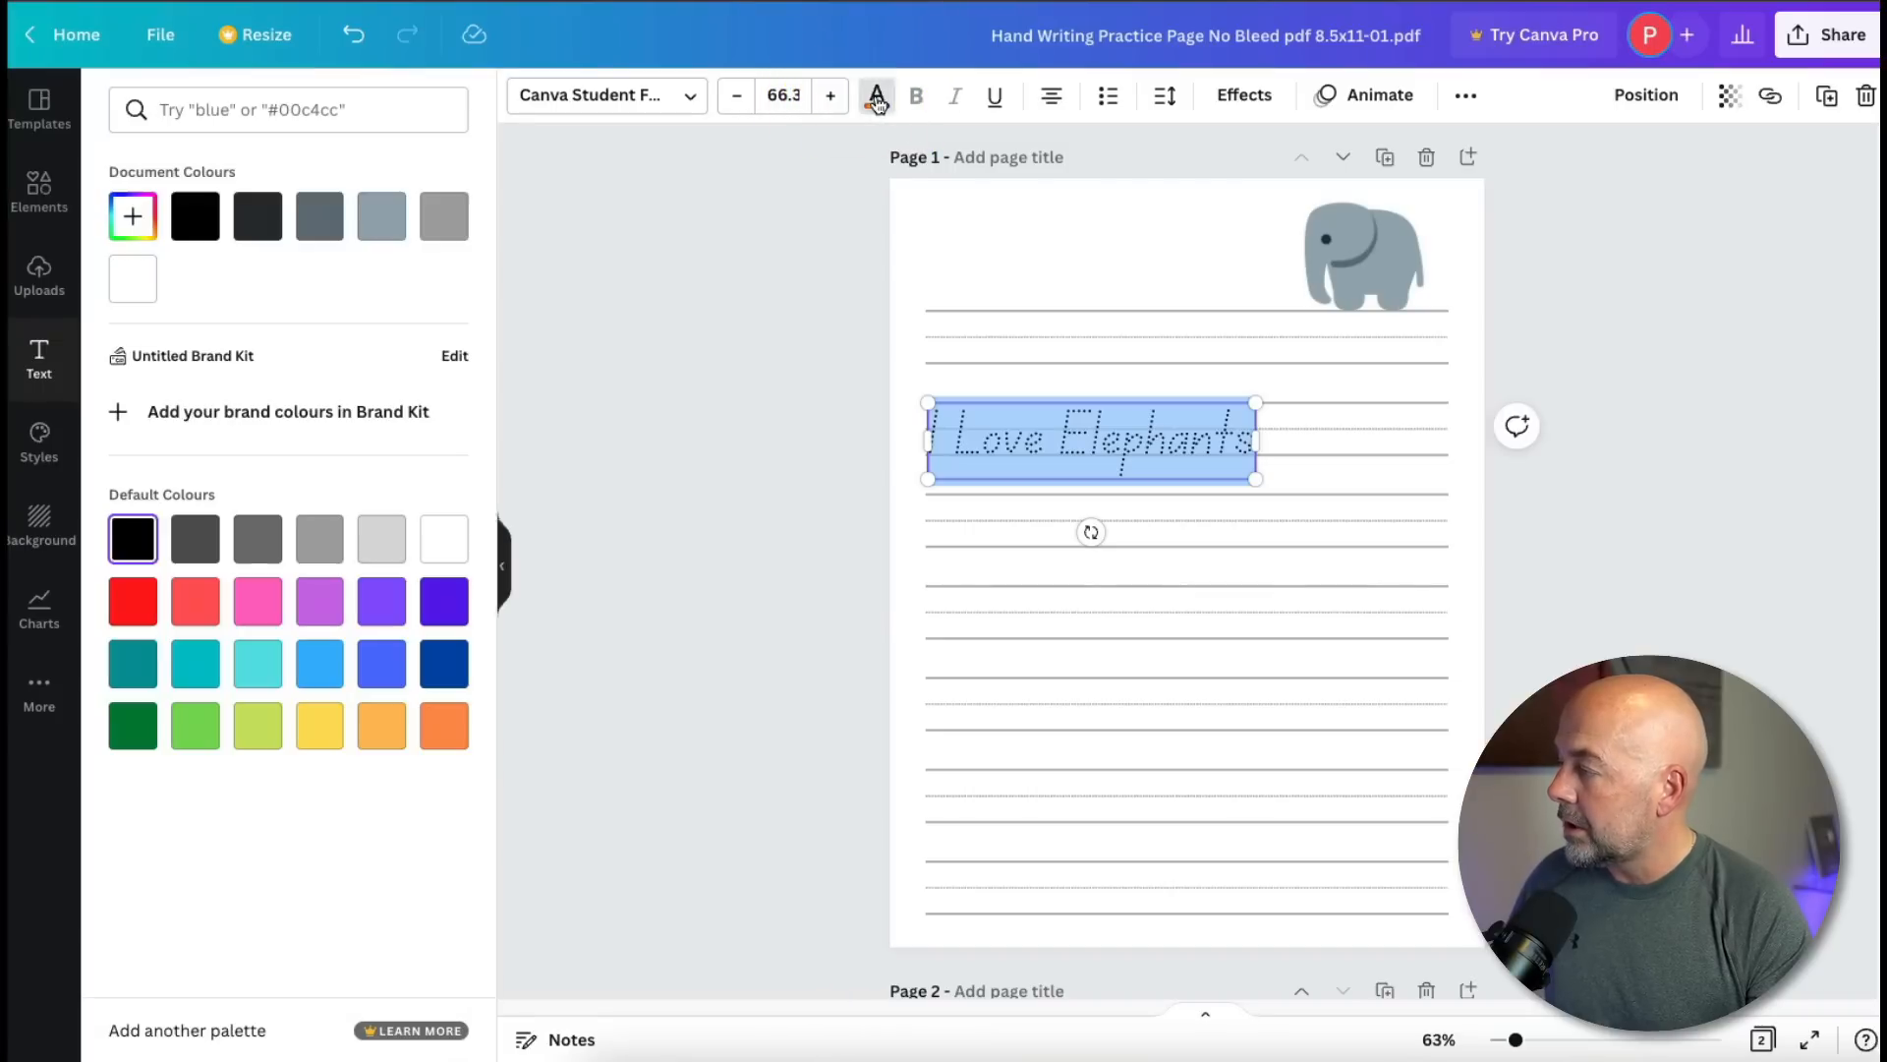
click(319, 544)
click(1624, 631)
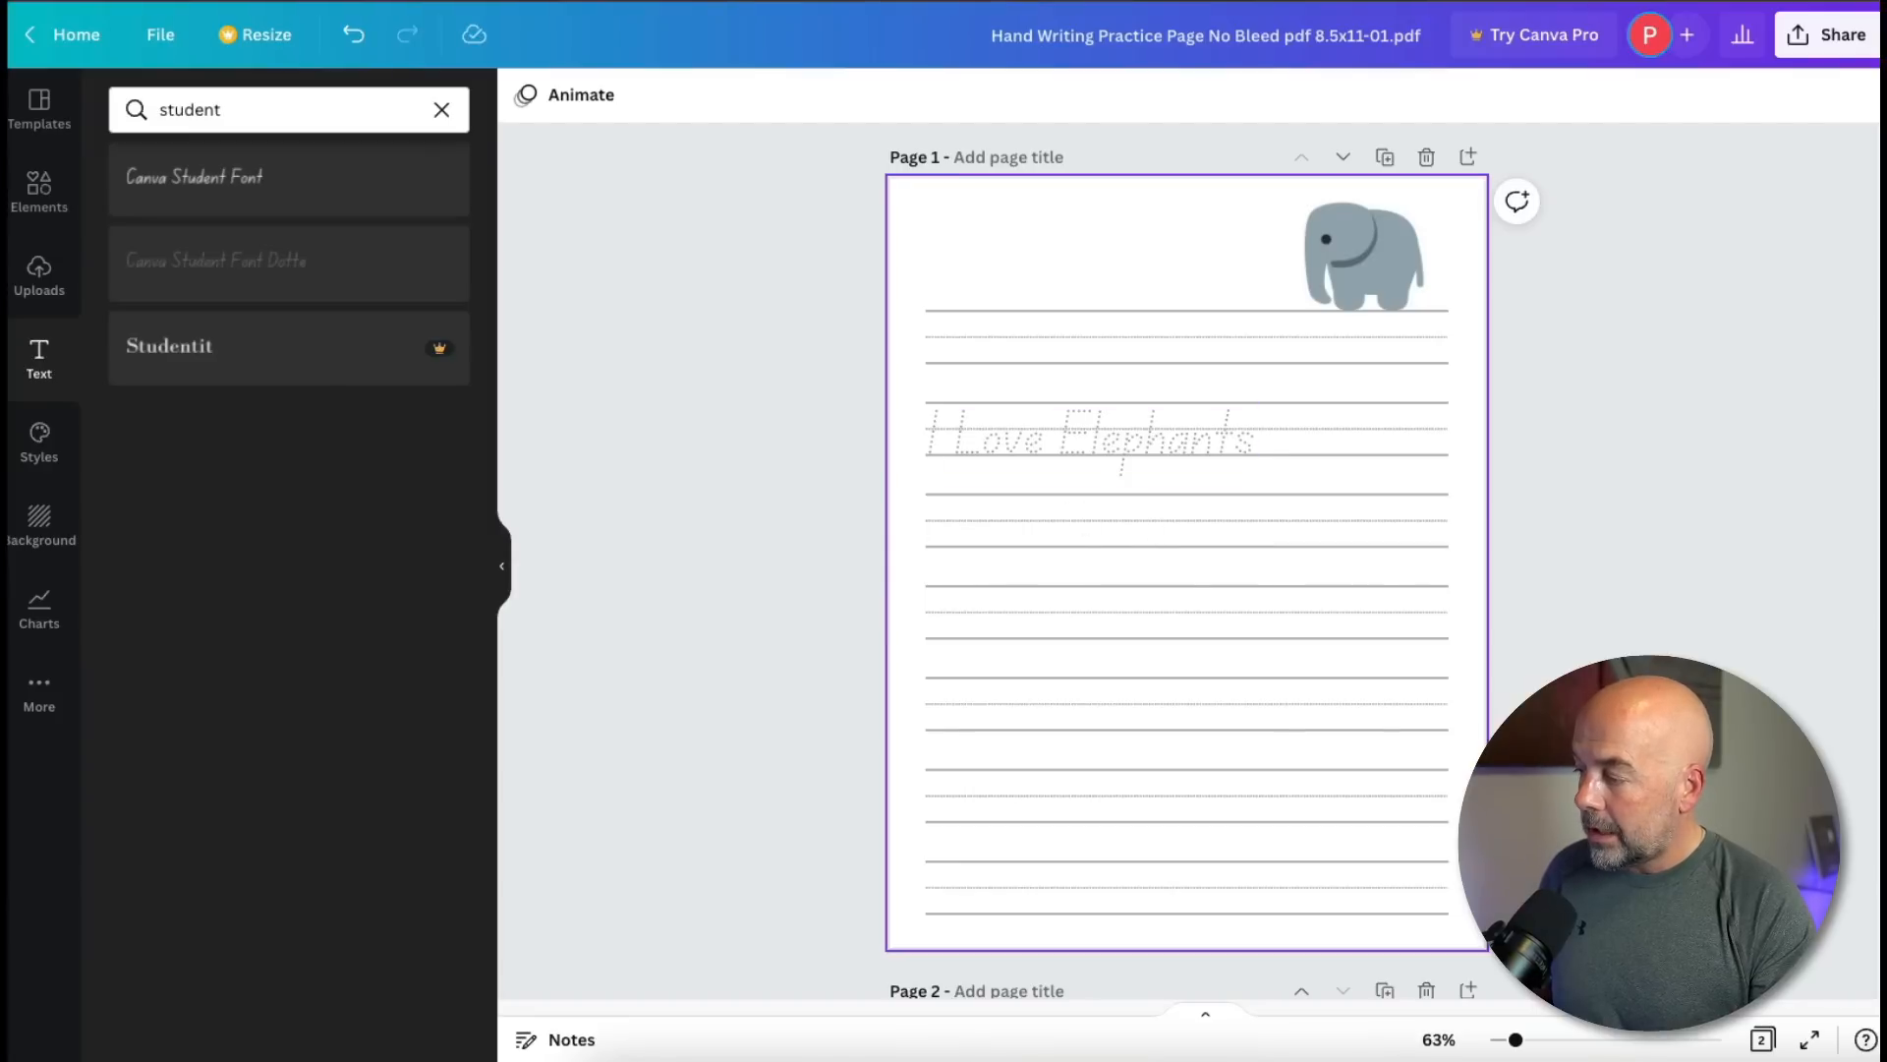
- Delete the fourth set of handwriting lines from page 1
drag(815, 552, 1512, 660)
key(Delete)
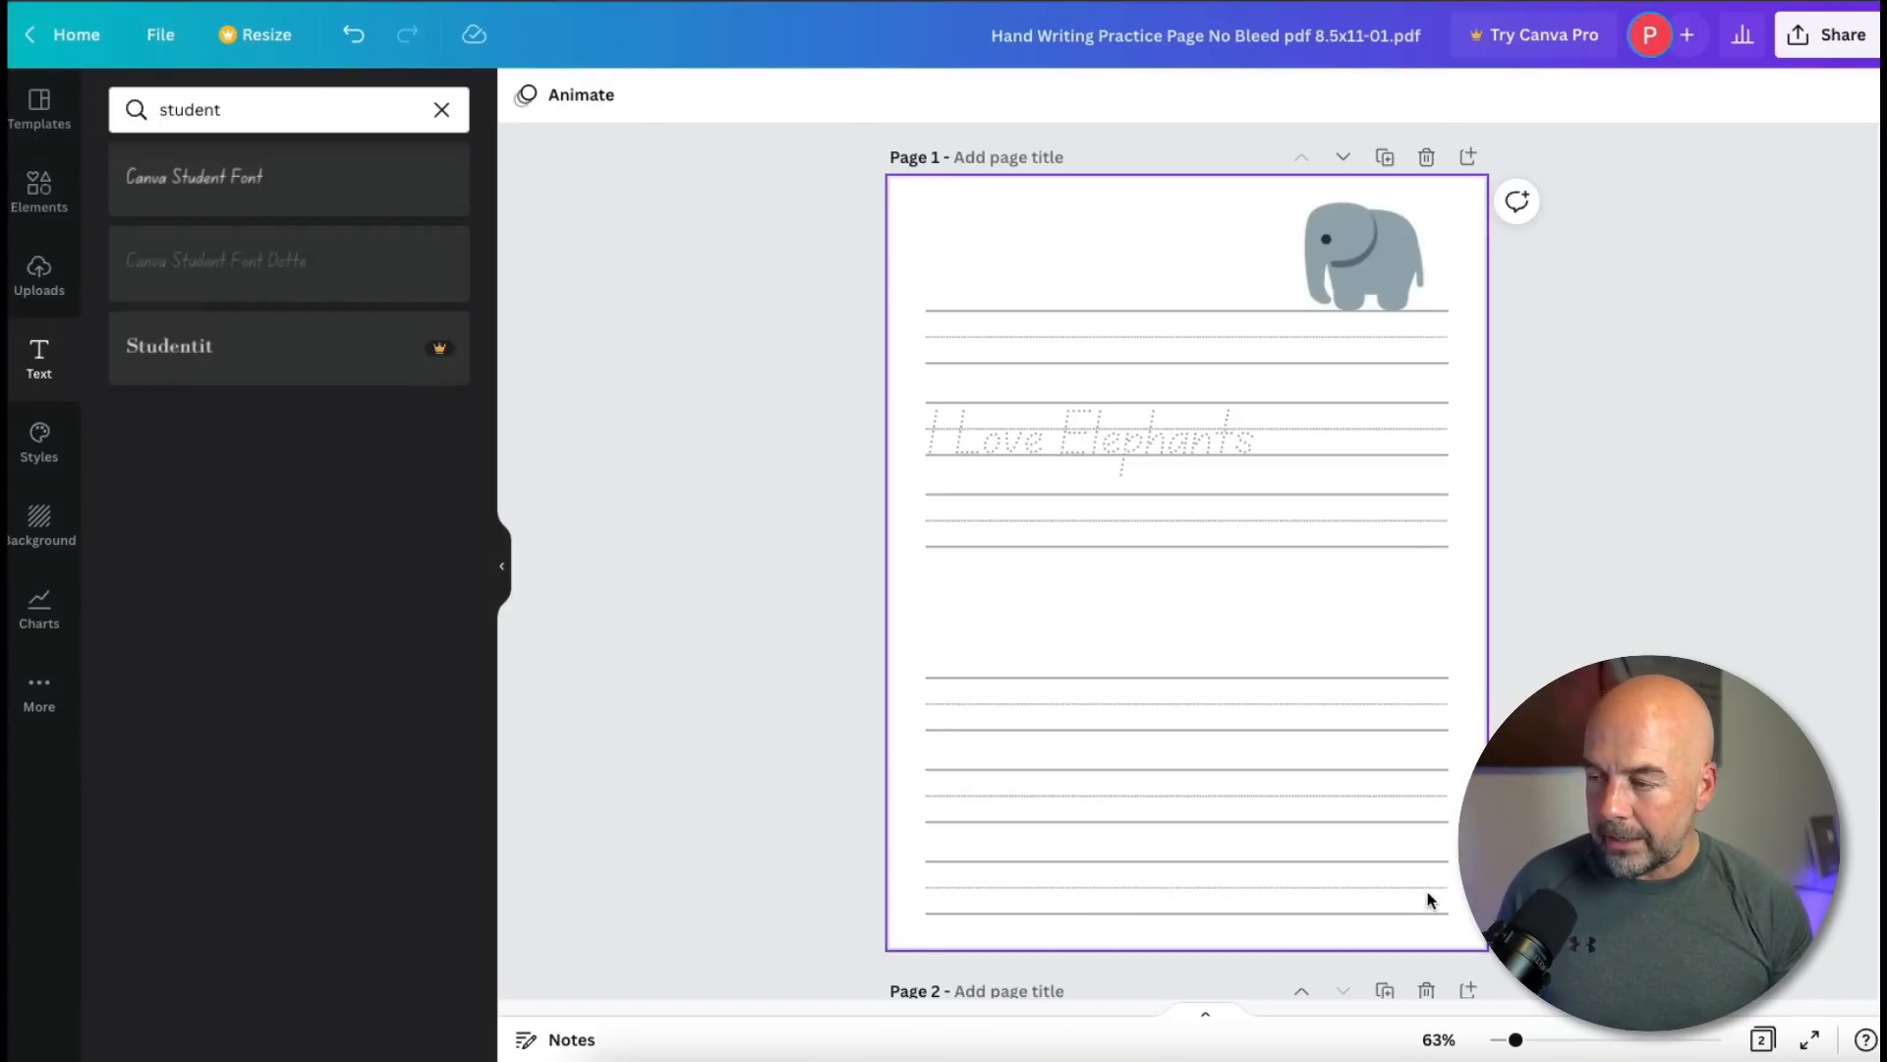
- Duplicate the lined page 2 to add another blank handwriting practice page
scroll(1430, 899, down, 8)
scroll(1307, 534, down, 1)
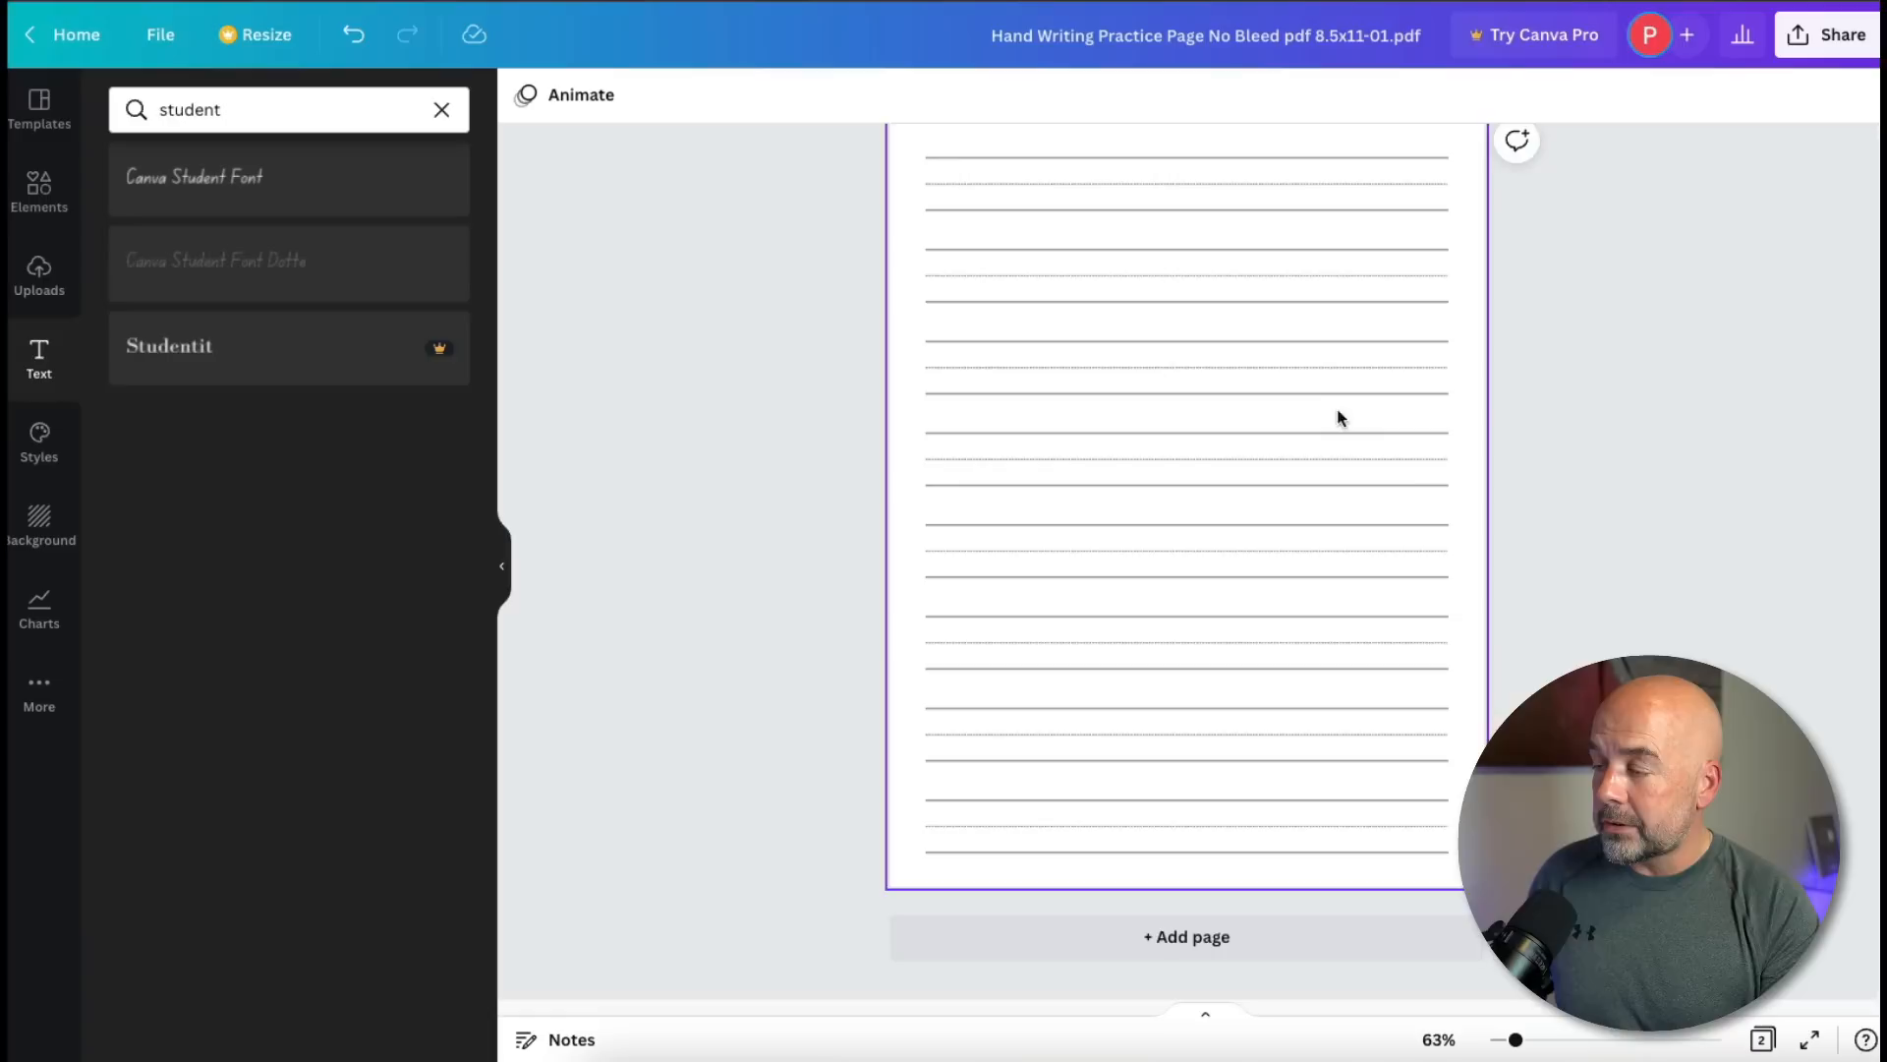
scroll(1641, 472, up, 1)
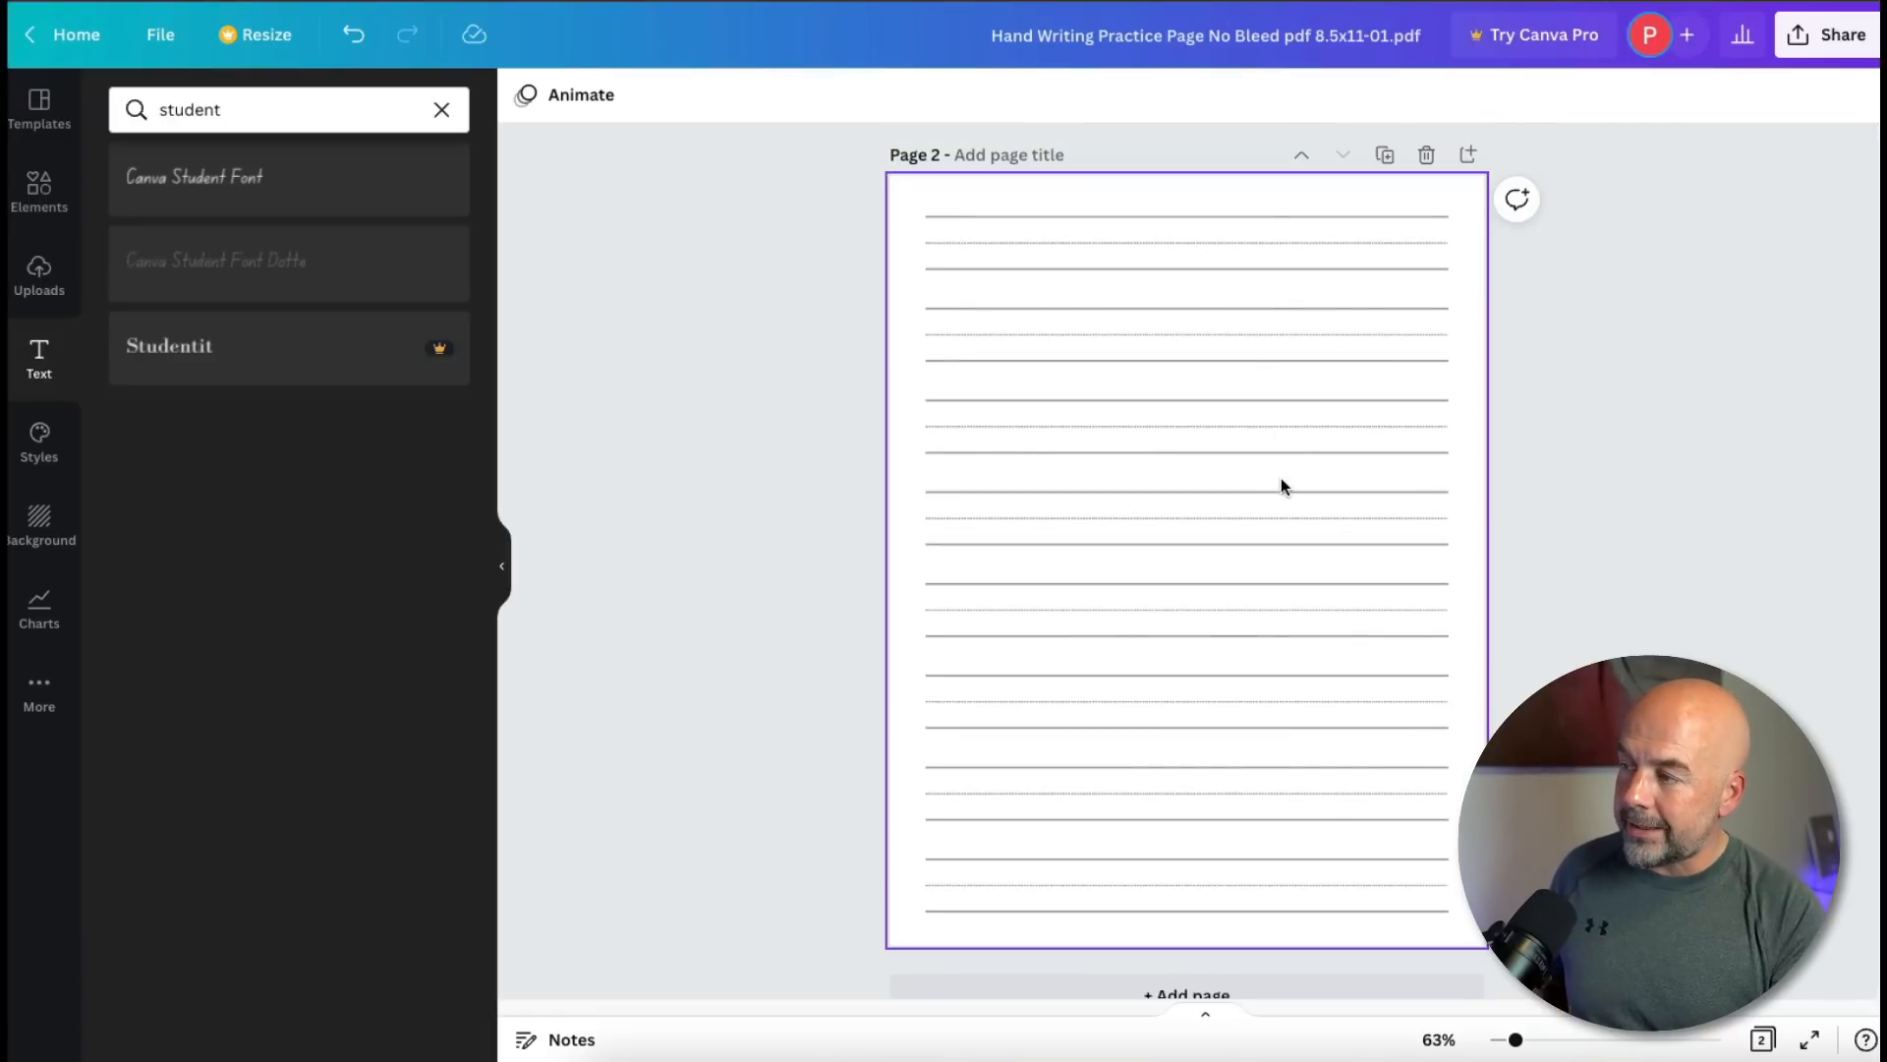
click(1383, 158)
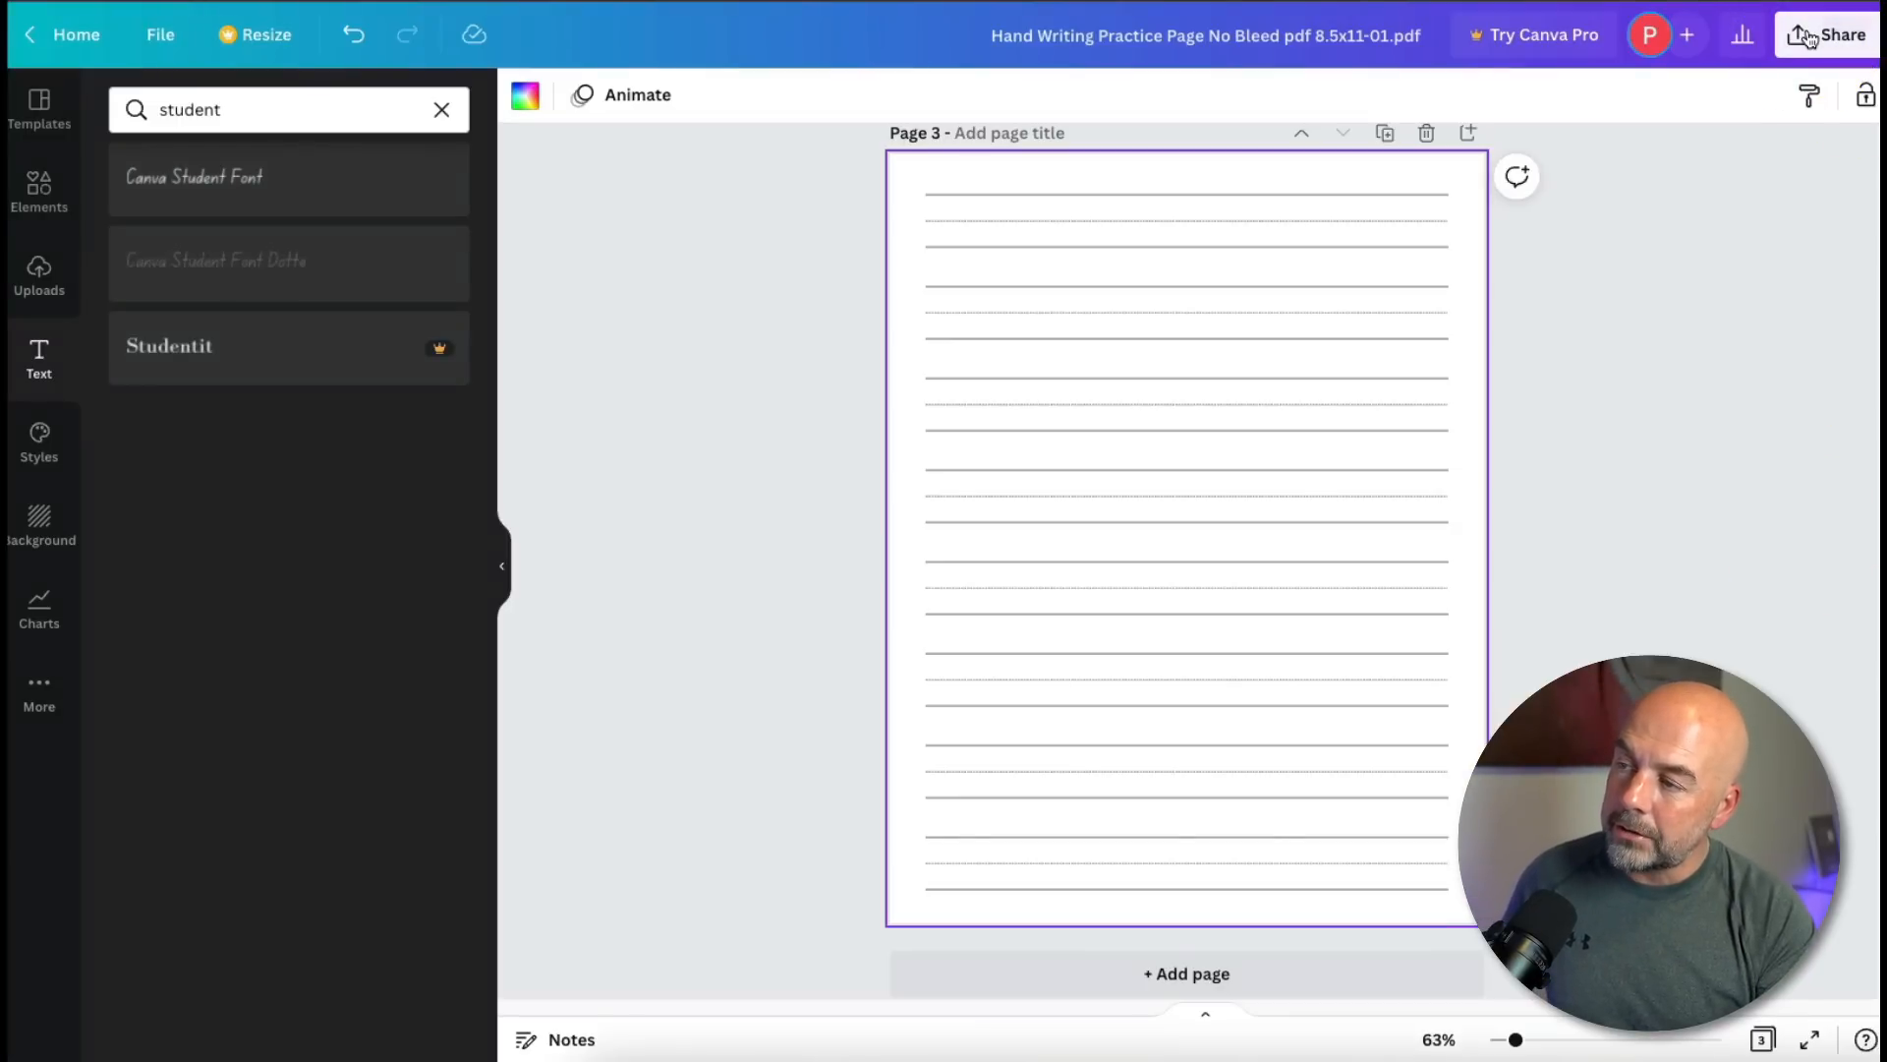
- Set up the design's download with PDF Print as the file type
click(1808, 37)
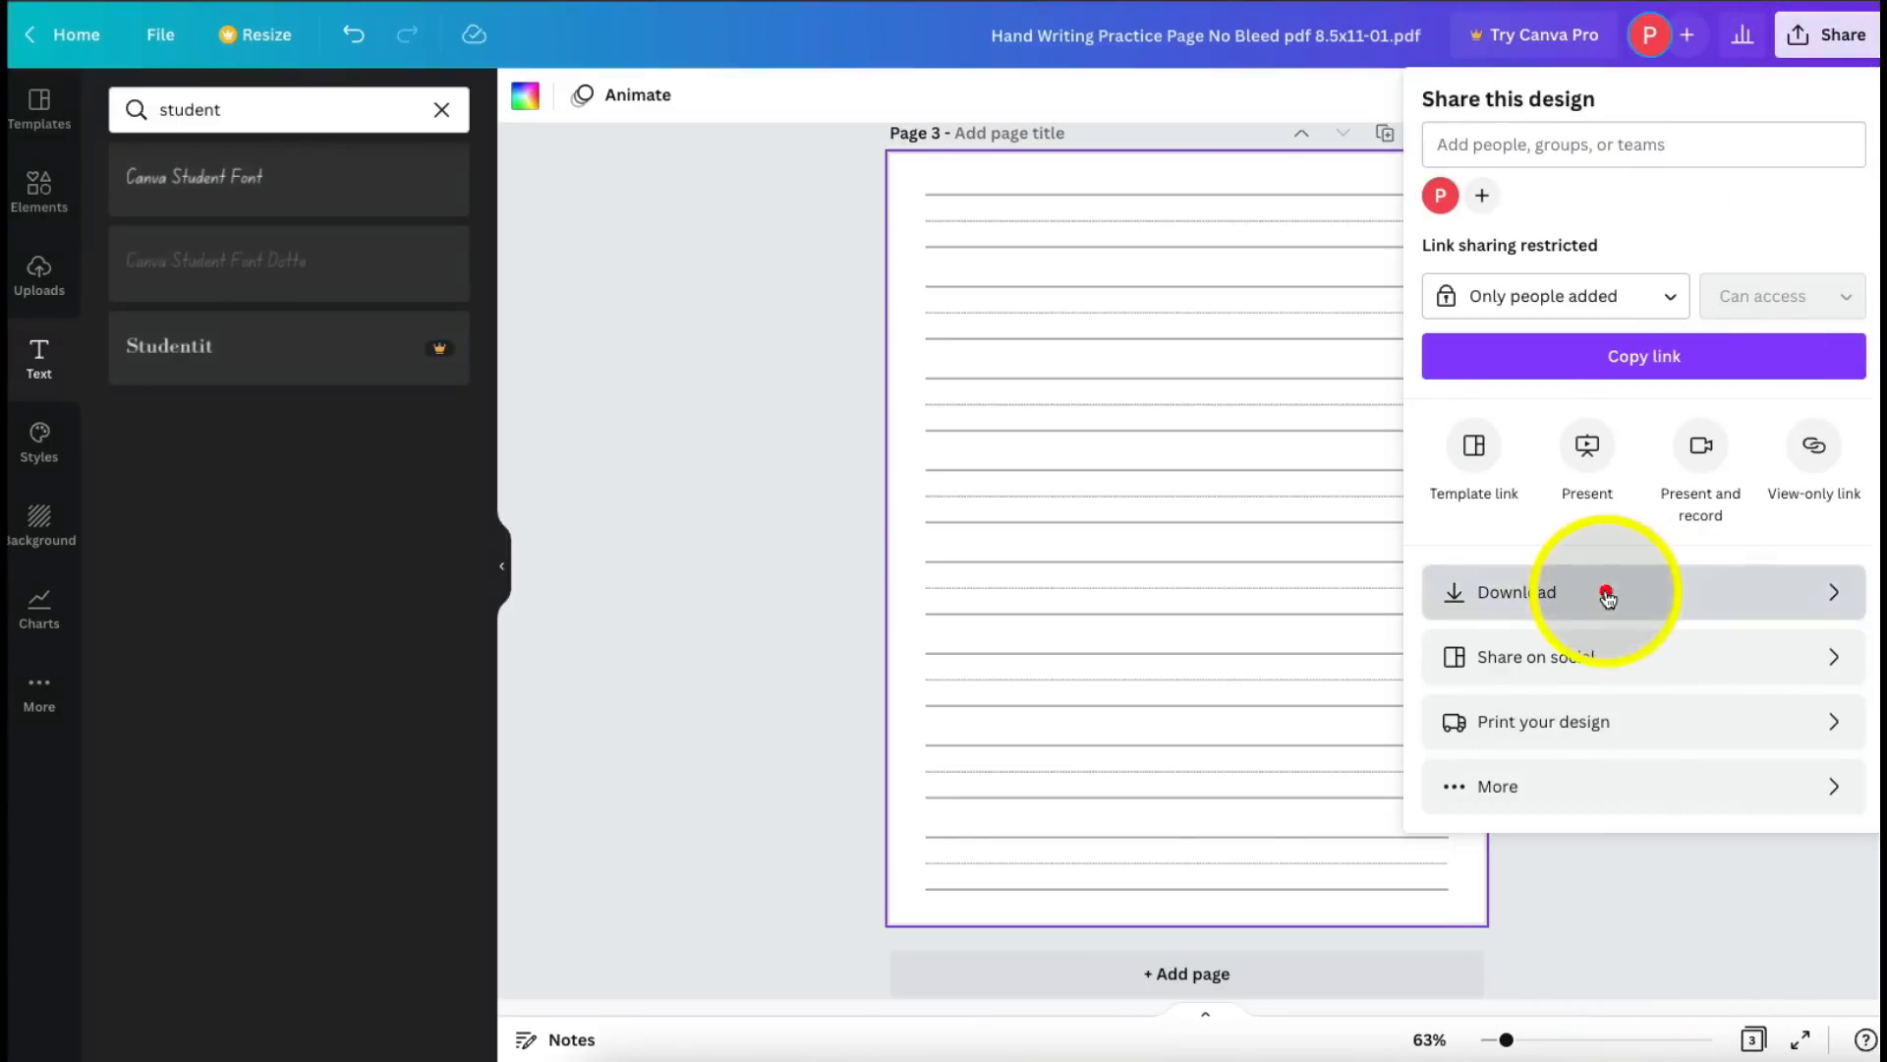
click(1606, 593)
click(1602, 197)
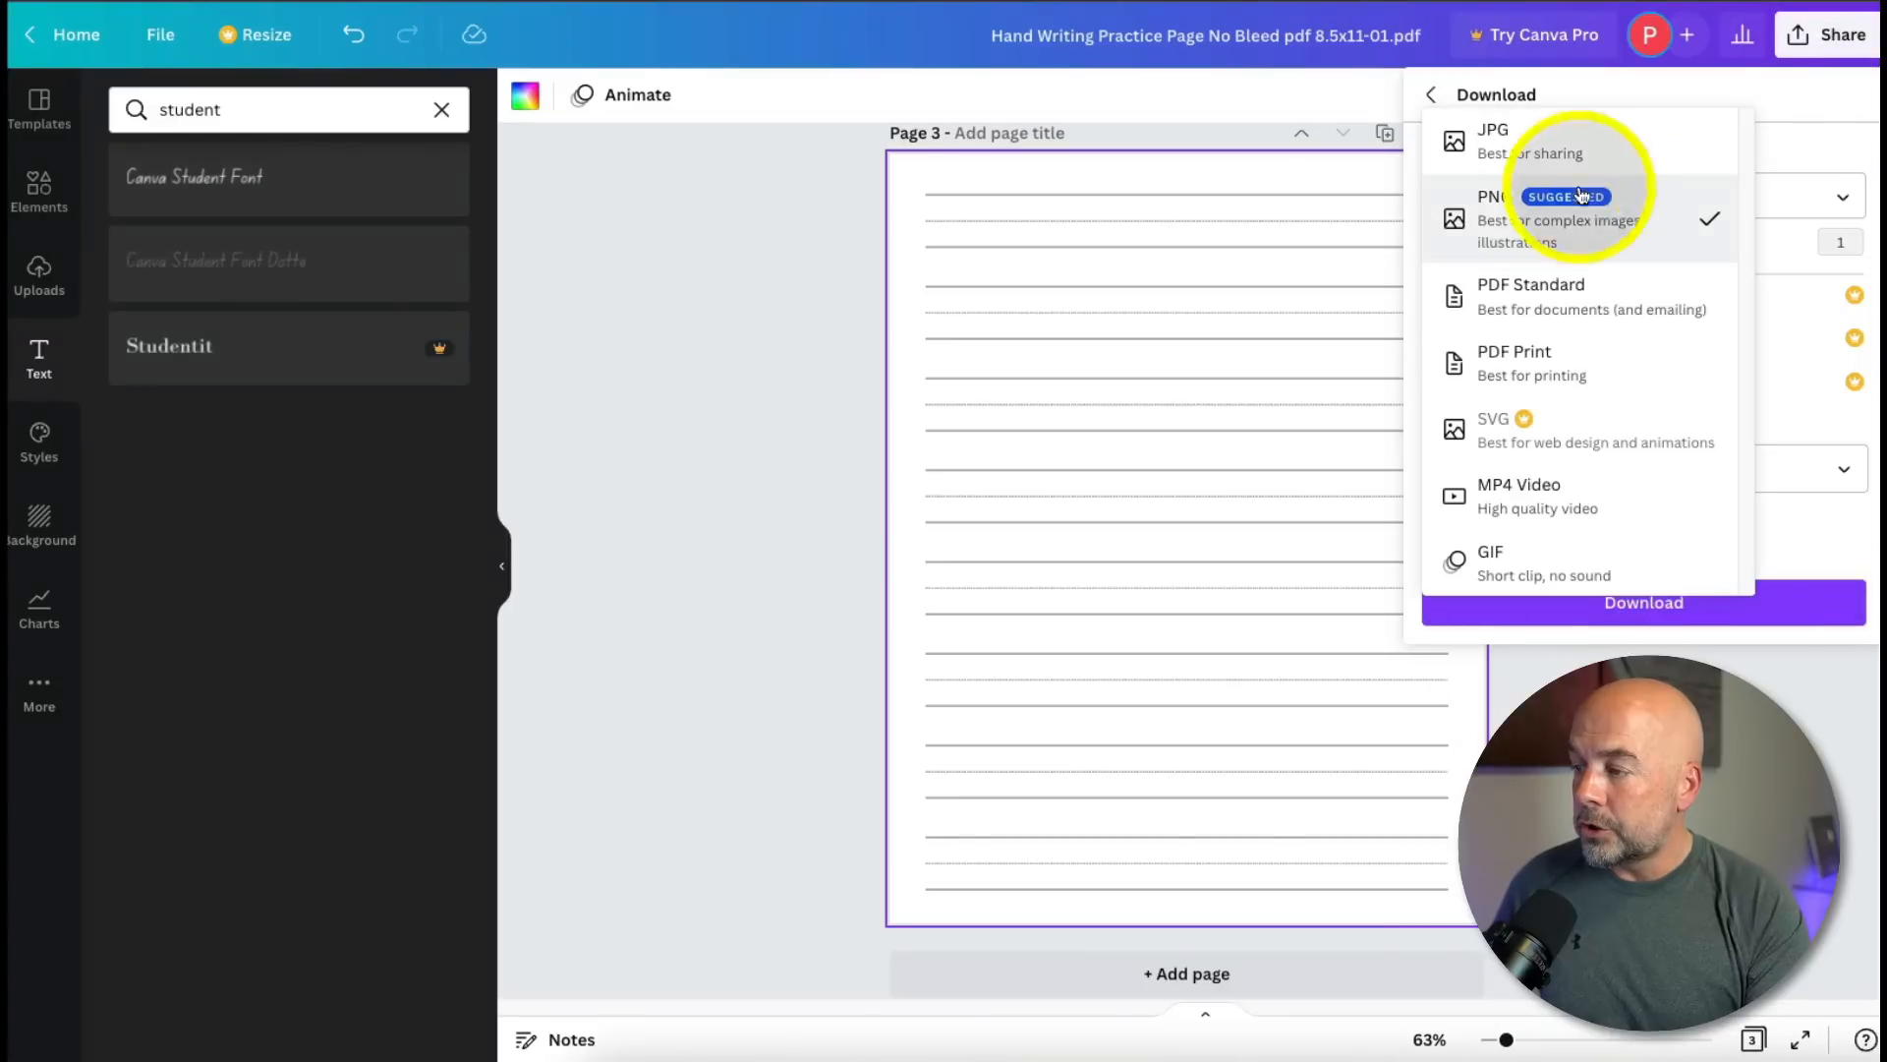
click(1522, 366)
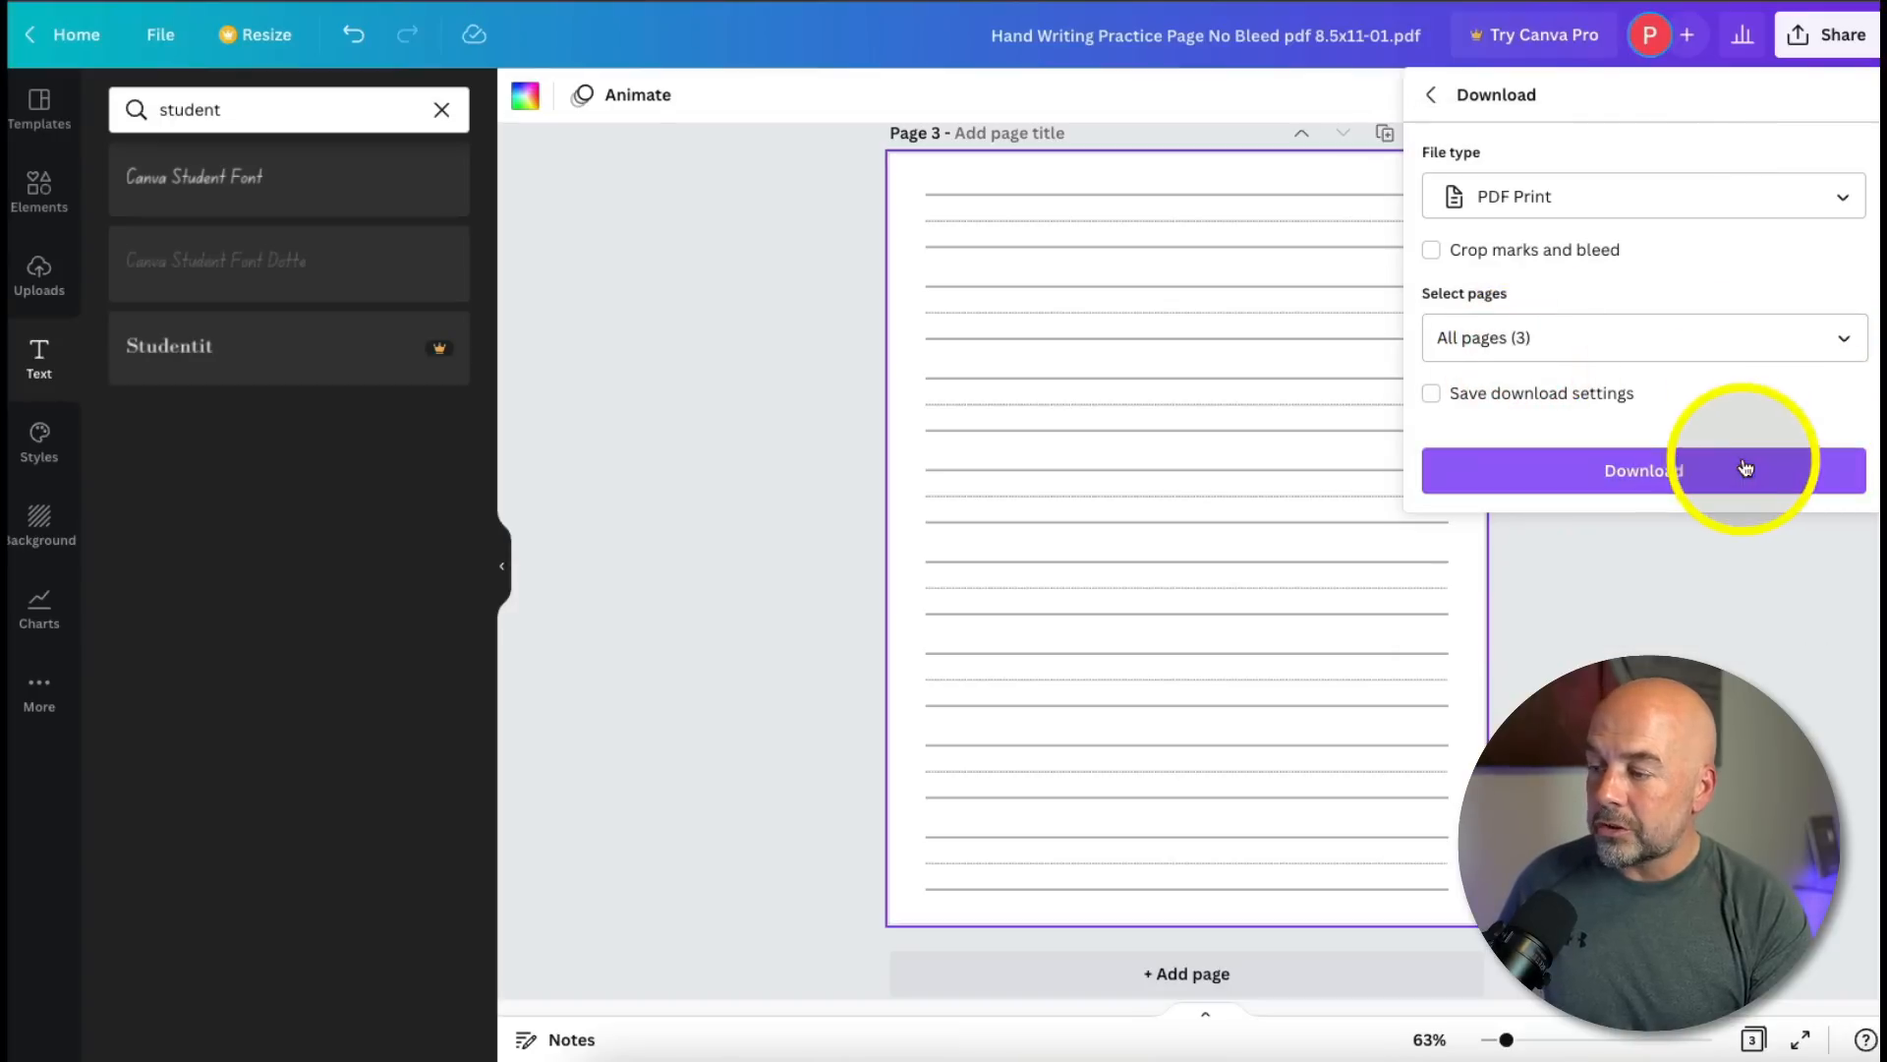